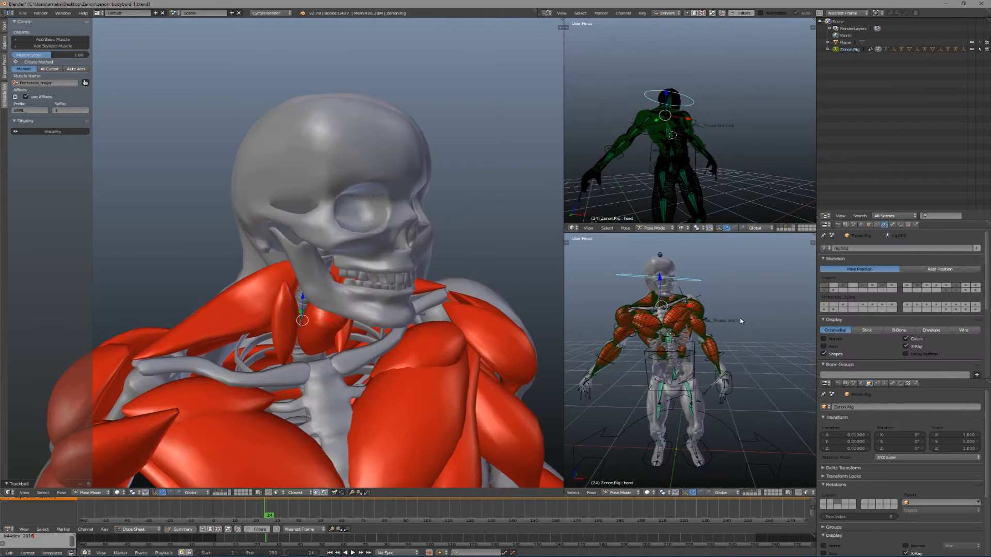
Trackball-rotate the head control and raise the left upper arm until it extends sideways at shoulder height.
key("r")
key("r")
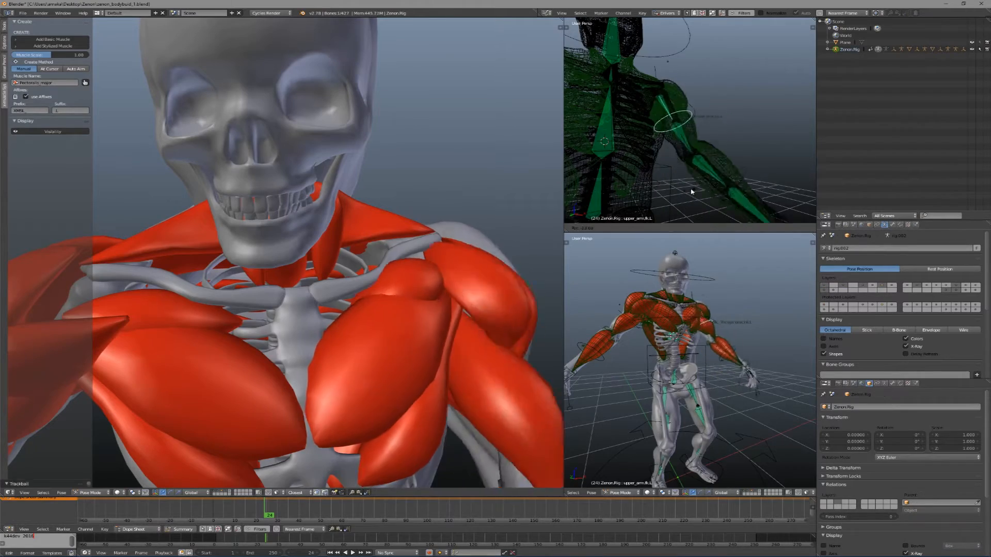
left_click(546, 223)
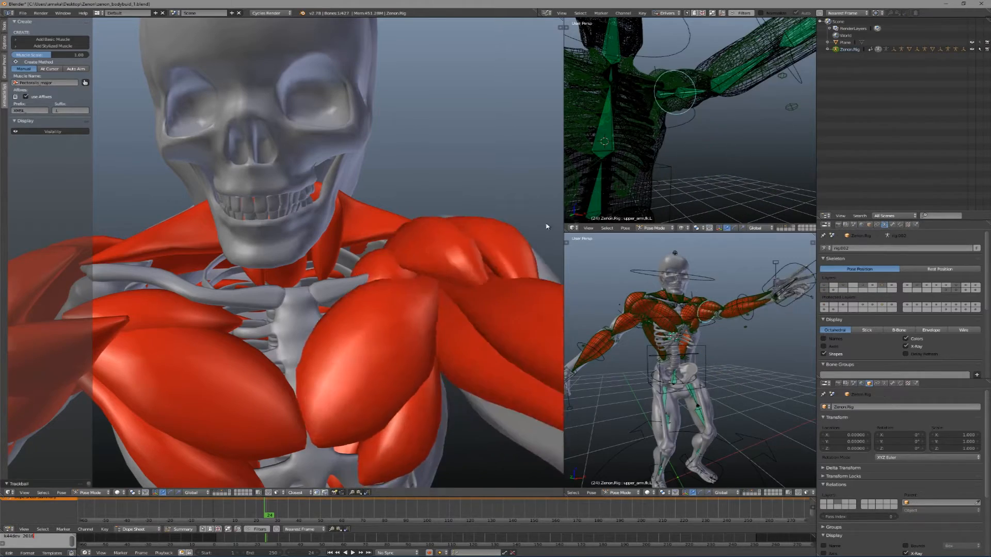
key("r")
middle_click_drag(546, 223, 484, 290)
left_click(425, 305)
key("r")
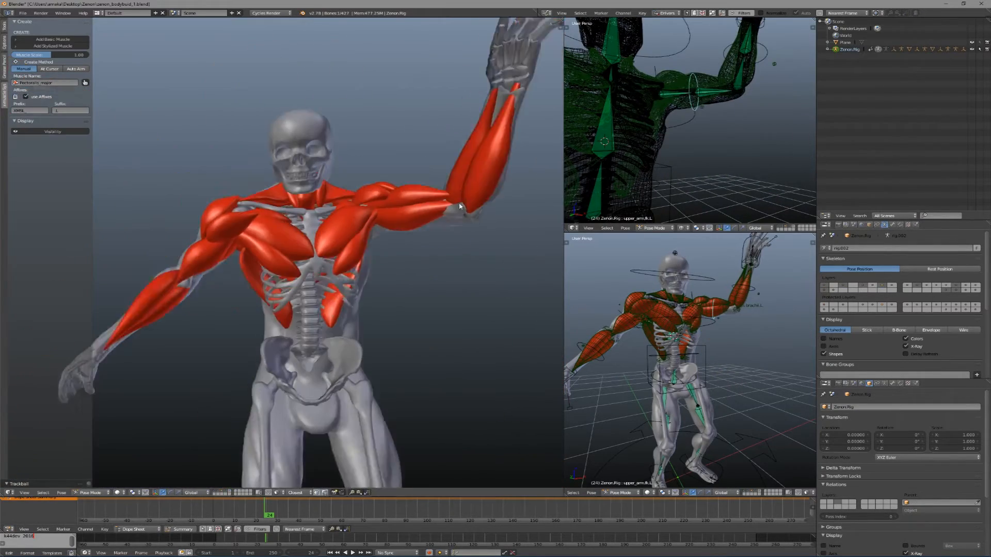
key("r")
left_click(527, 191)
Trackball-rotate the raised left forearm about its upright position and rotate the left hand around the Z axis.
key("r")
key("r")
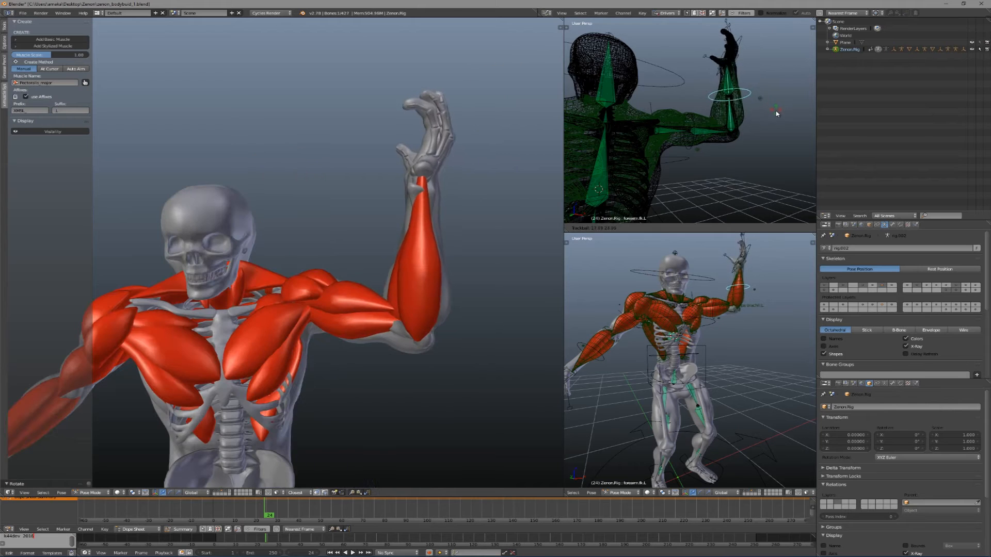
left_click(769, 49)
key("r")
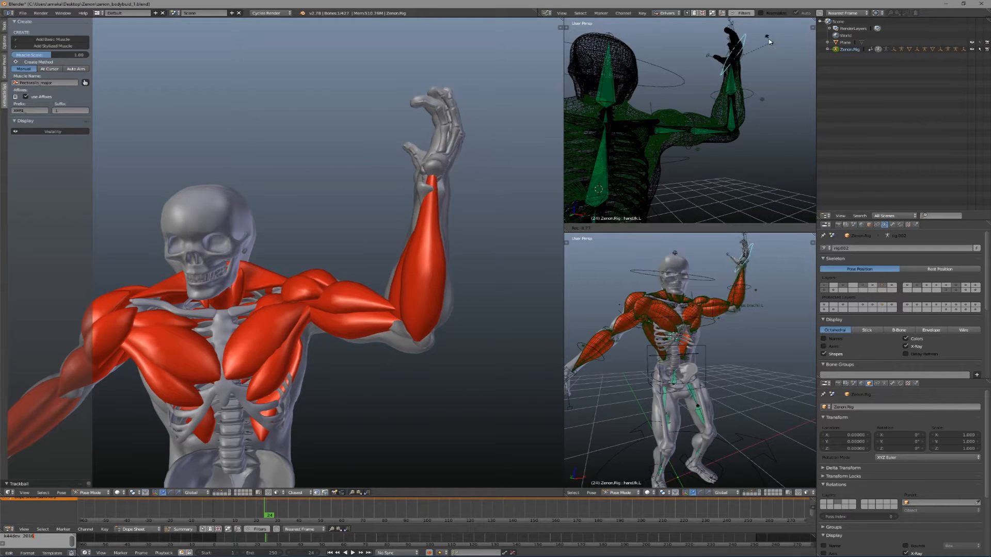
left_click(753, 32)
key("r")
key("z")
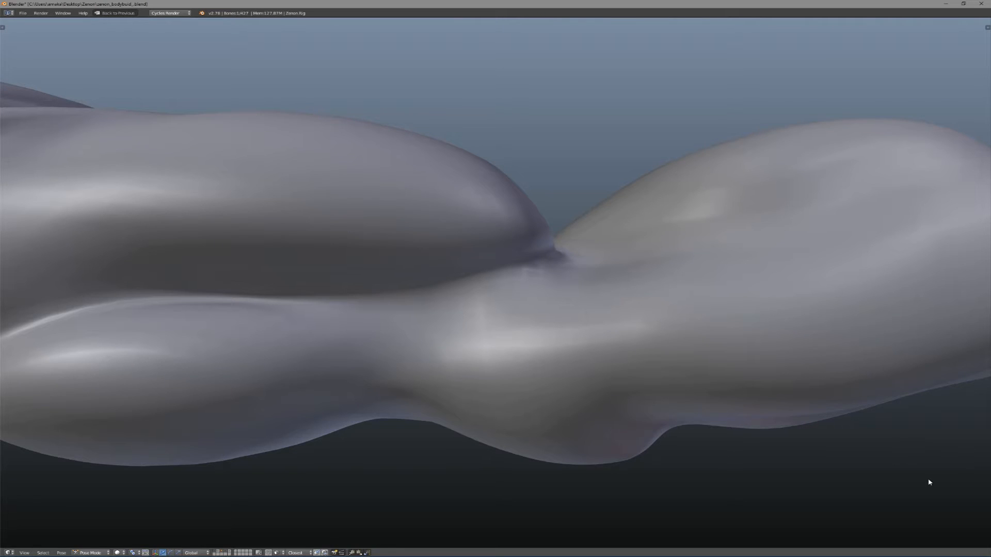
Turn the raised left hand further by rotating its control along the global Z axis.
key("r")
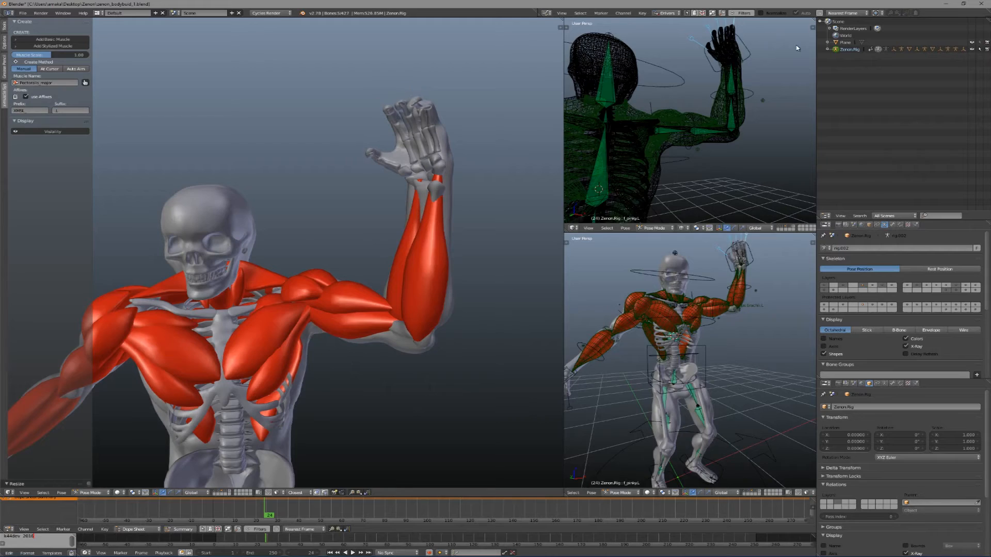
left_click(752, 56)
right_click(751, 56)
key("r")
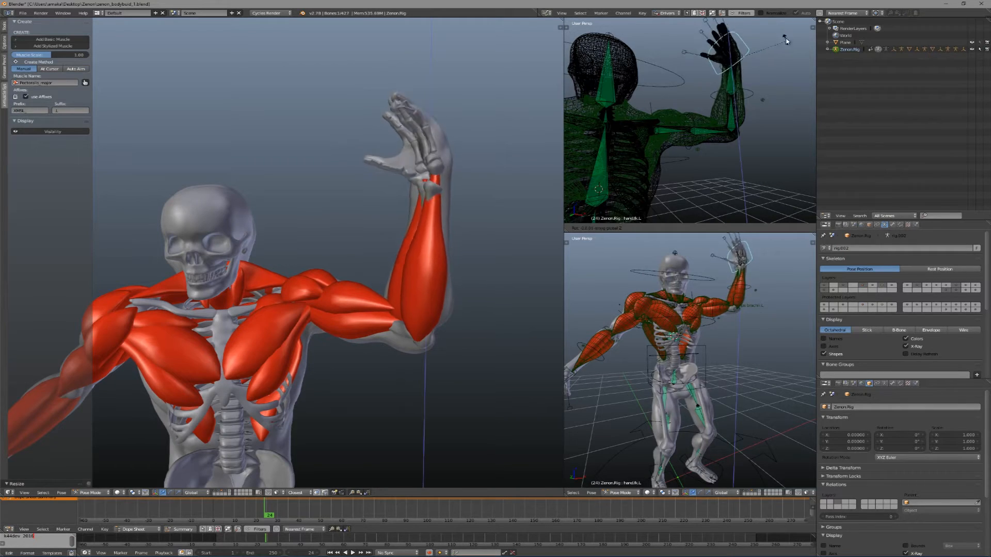
left_click(753, 68)
Rotate the left forearm out of its bend and lower the left upper arm toward the torso.
right_click(748, 93)
key("r")
left_click(778, 138)
right_click(693, 129)
key("r")
left_click(705, 164)
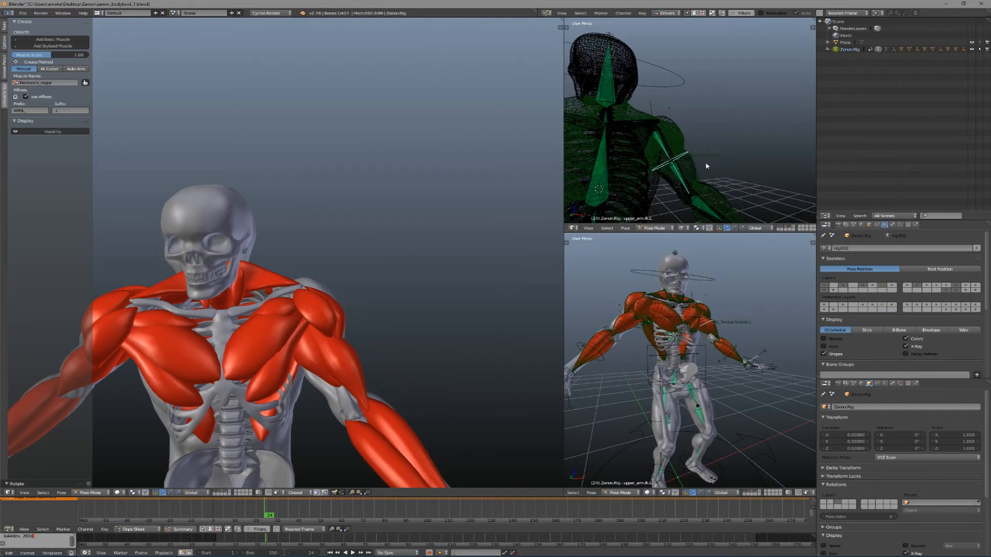
right_click(671, 116)
key("r")
left_click(688, 124)
Trackball-rotate the head control so the skull looks toward the character's left side.
right_click(681, 90)
key("r")
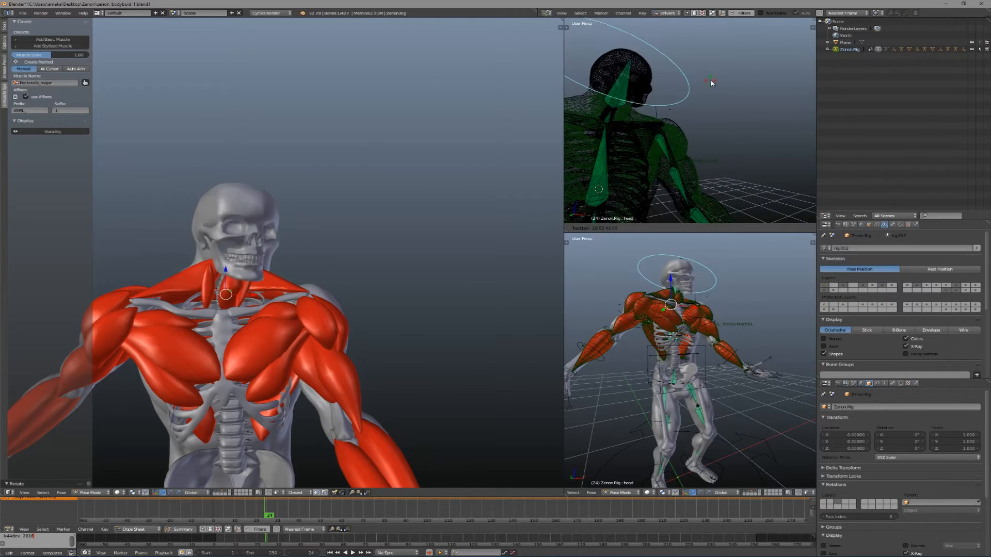
left_click(618, 176)
Rotate the left upper arm and trackball-rotate the left shoulder control to move the shoulder blade and back muscles.
right_click(671, 170)
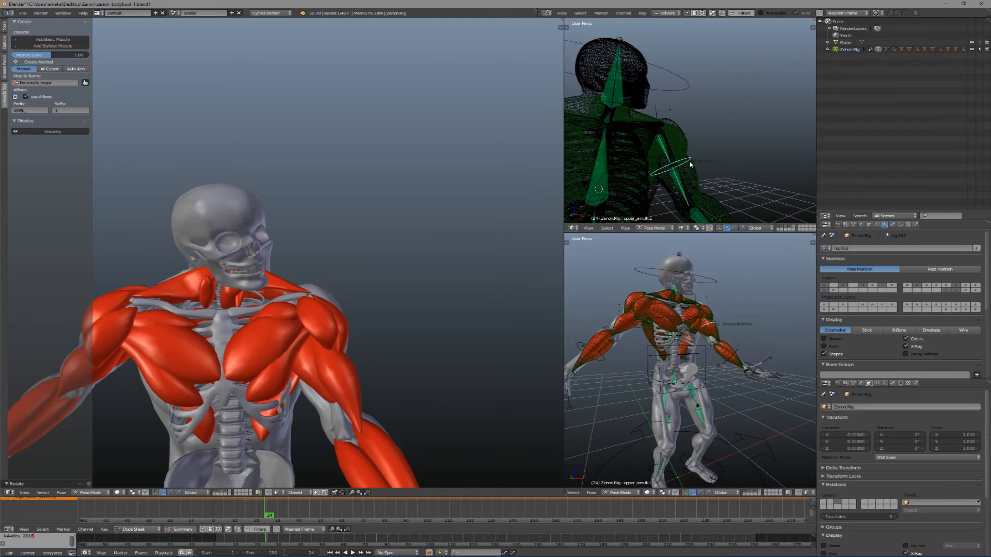
key("r")
key("r")
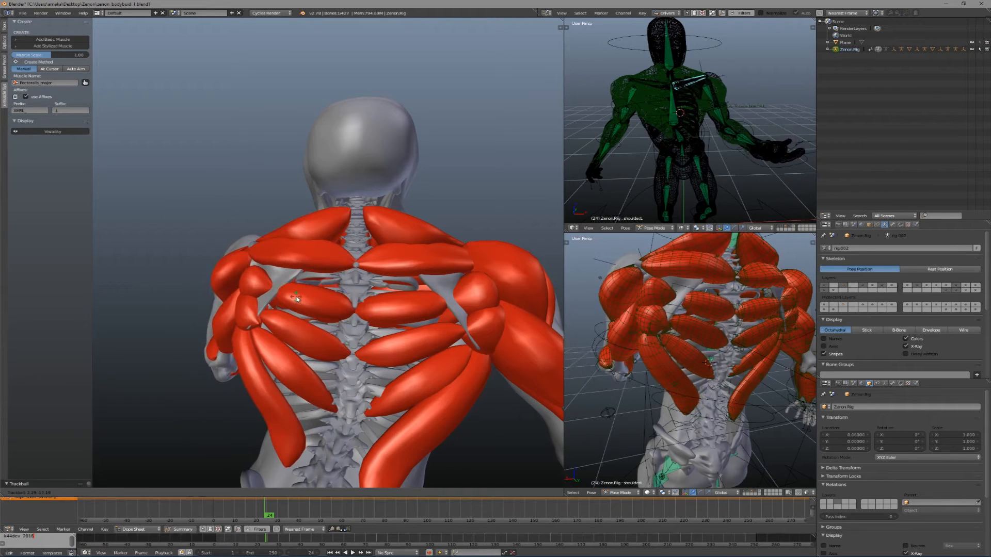
left_click(296, 298)
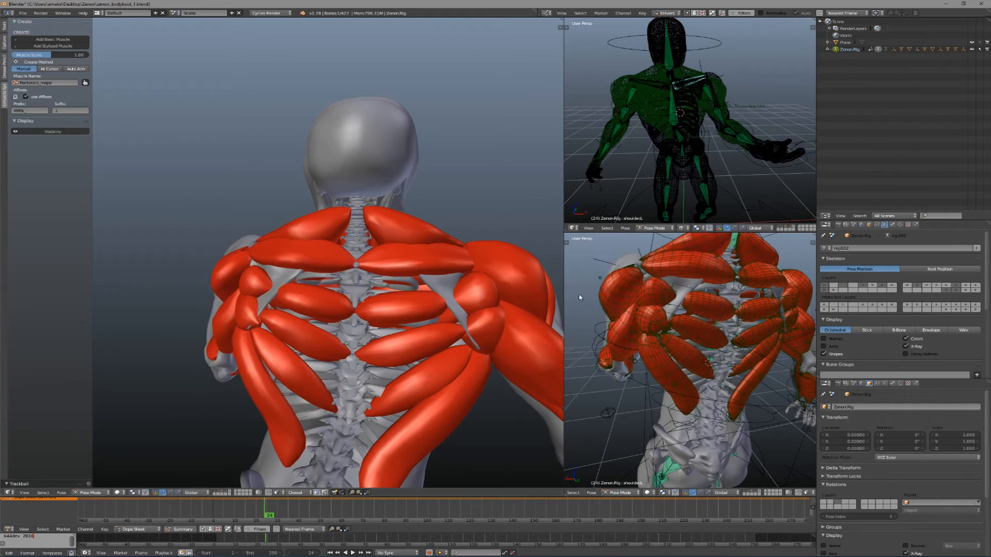
middle_click_drag(622, 322, 640, 330)
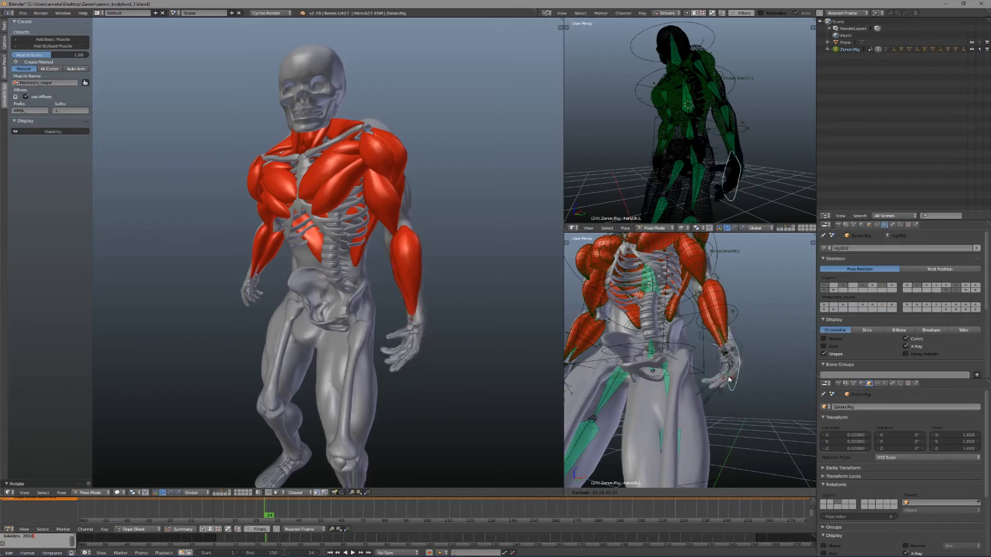
Trackball-rotate the left hand control so the hand turns outward with its fingers spread to the side.
key("r")
key("r")
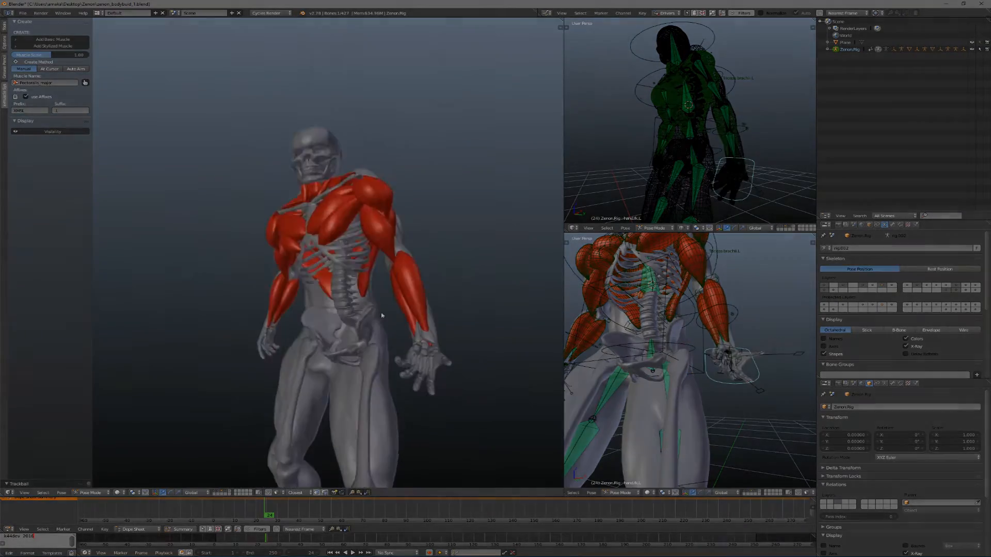
left_click(387, 320)
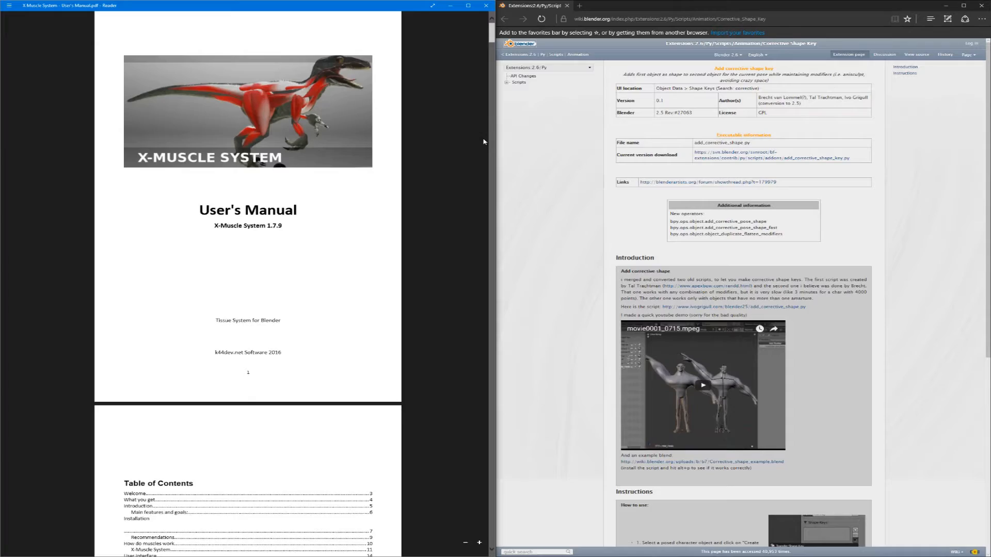
Examine the Bake and export animations section of the X-Muscle manual and select the words "Import-Export Newtek MDD".
left_click_drag(491, 31, 492, 503)
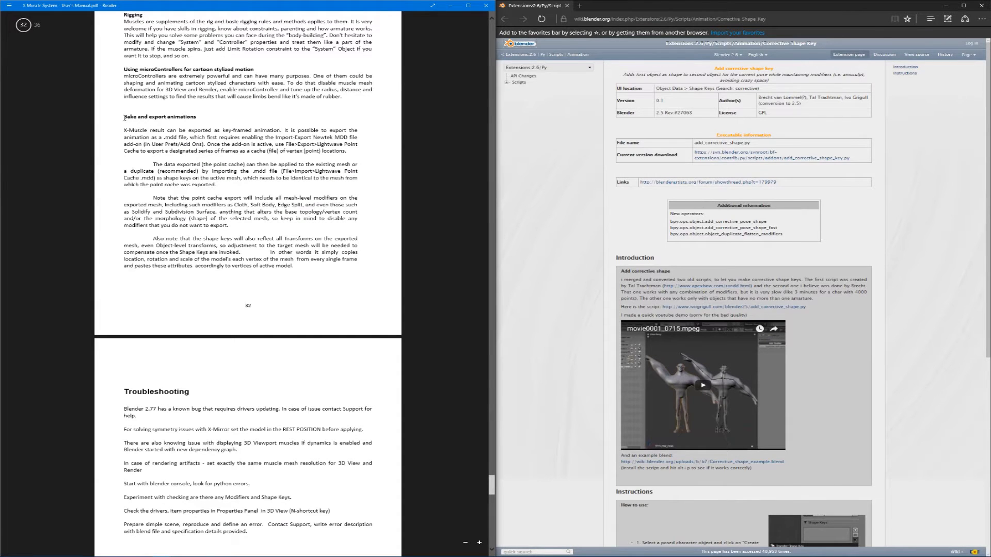
left_click_drag(124, 117, 301, 268)
left_click(304, 271)
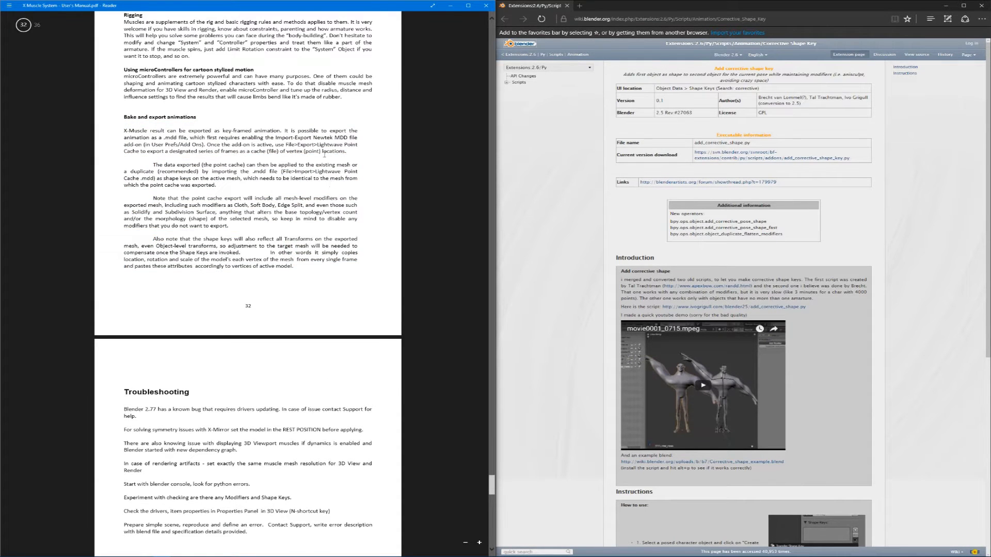
left_click_drag(351, 139, 352, 139)
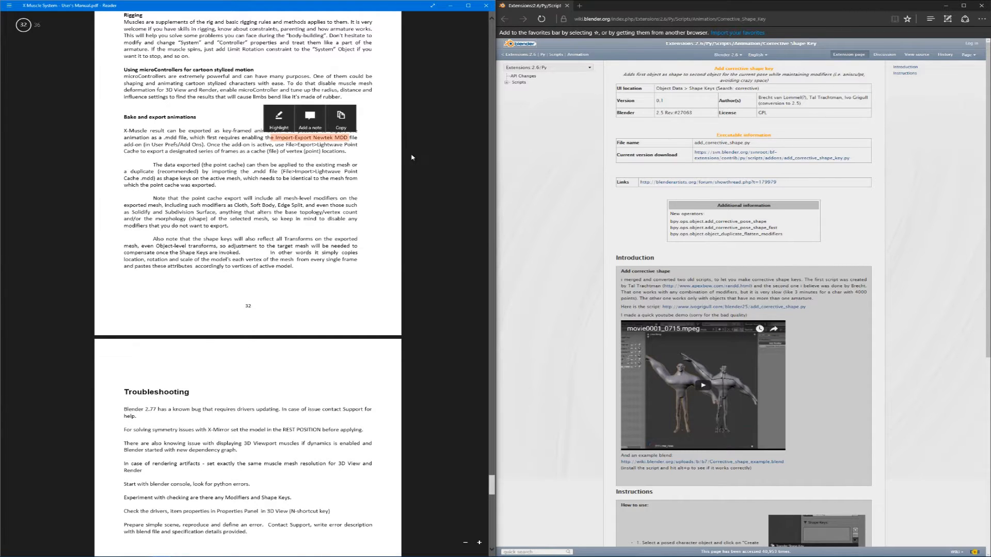
Switch to the Corrective Shape Key wiki page in the browser and review its address, introduction and instructions.
left_click(555, 148)
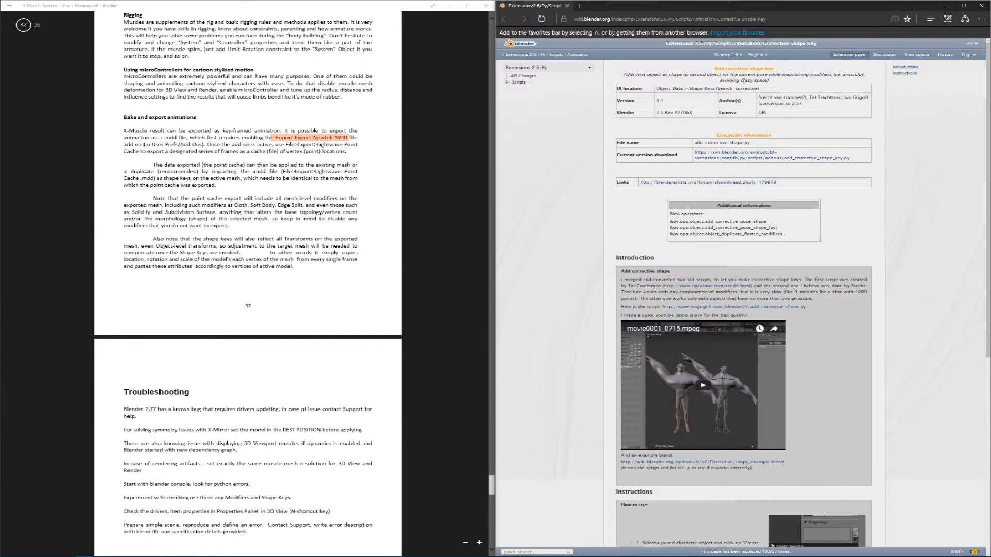
left_click(754, 18)
left_click_drag(718, 18, 757, 20)
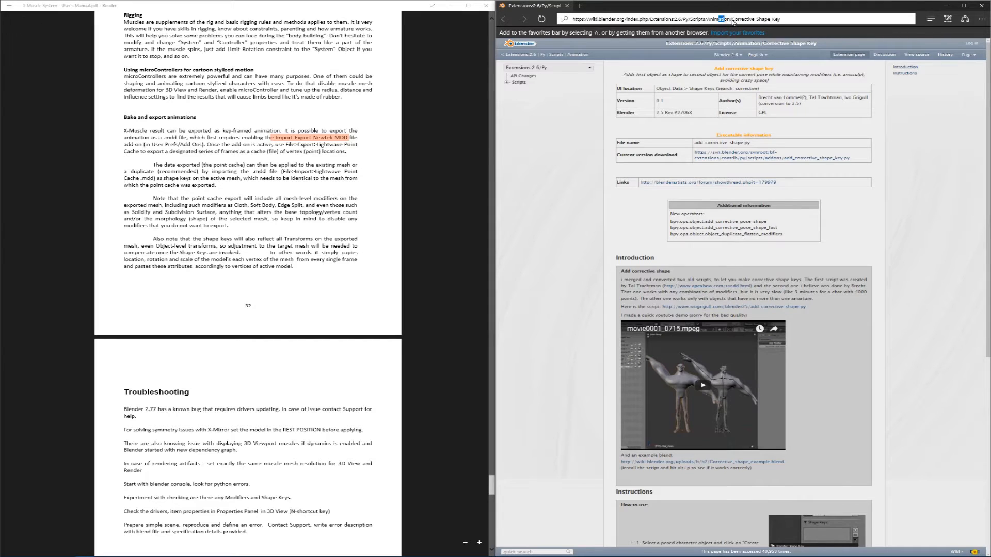
left_click(849, 121)
scroll(857, 140, "down", 6)
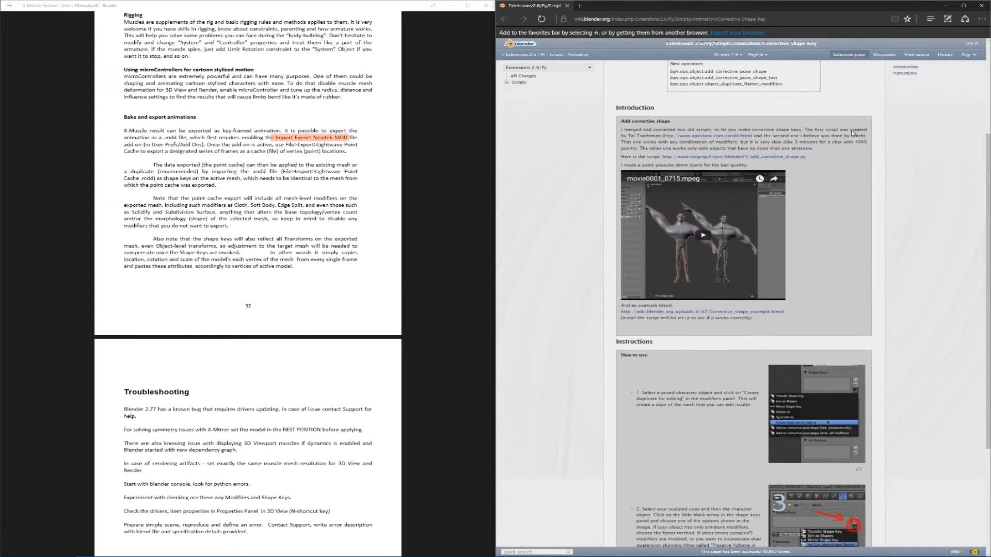
scroll(871, 162, "up", 3)
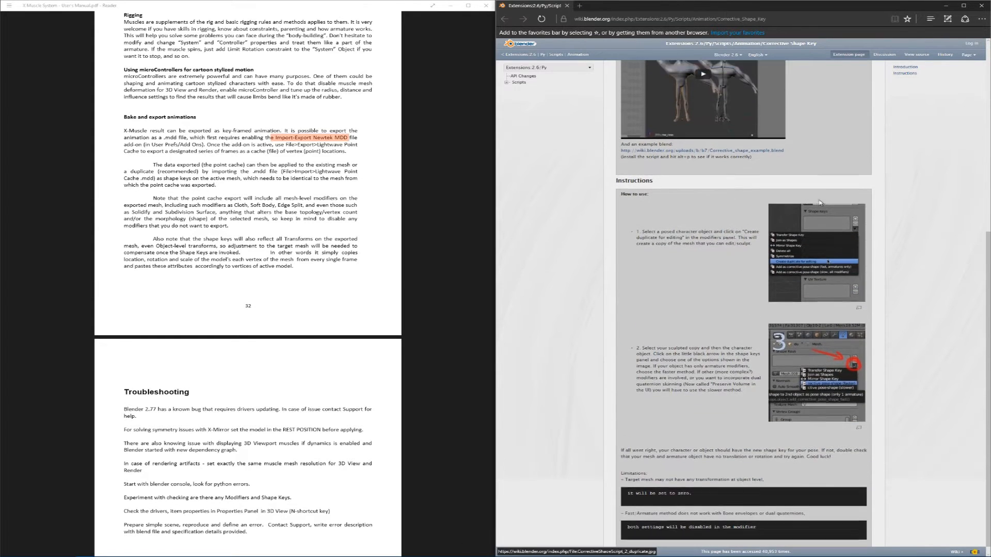
Play the page's demo video movie0001_0715.mpeg, skip ahead, and view it full screen before leaving full-screen mode.
left_click(701, 250)
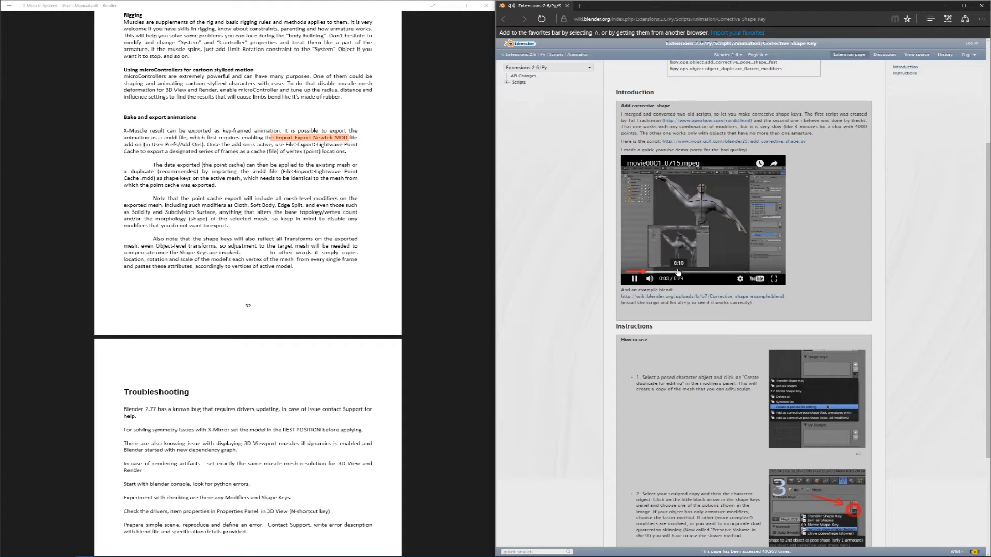
left_click(675, 272)
left_click(728, 272)
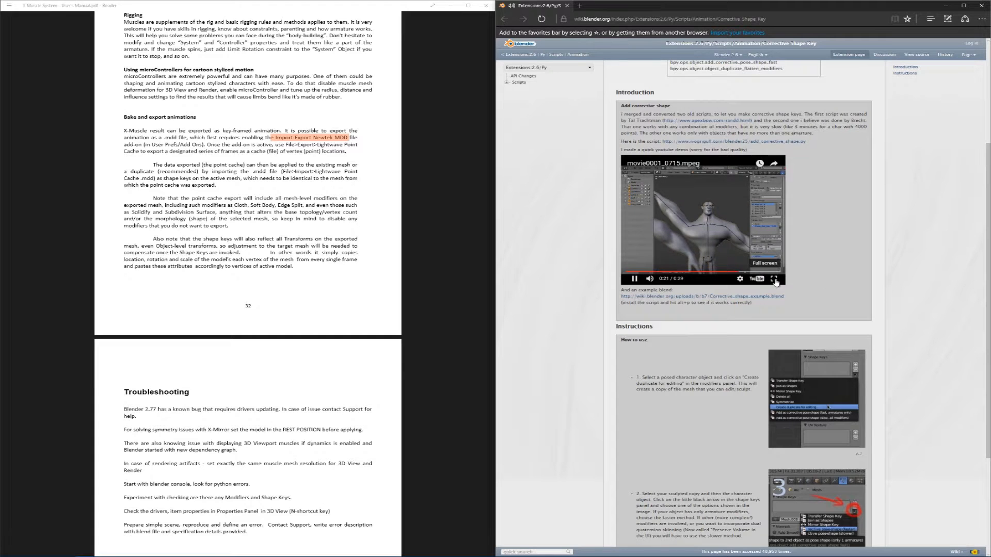
left_click(774, 279)
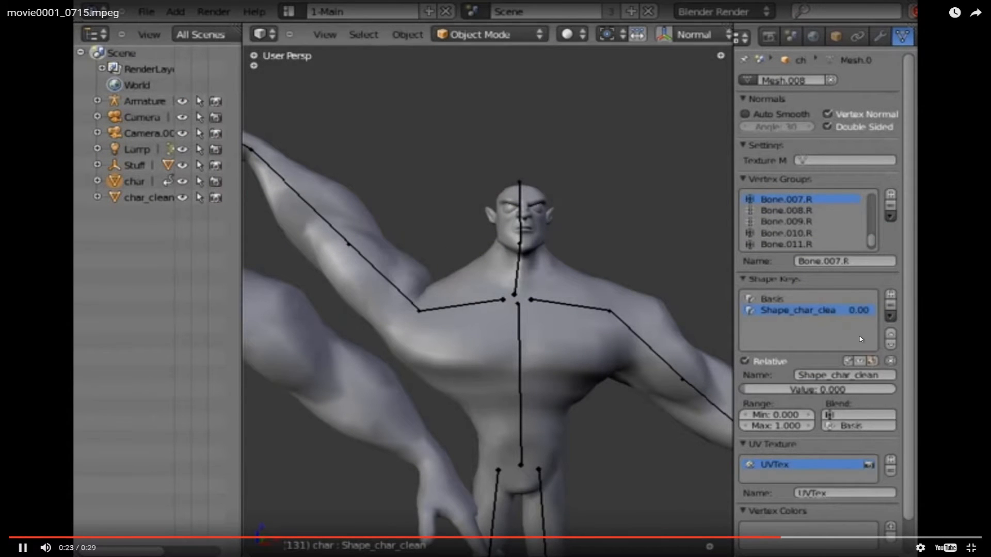
key("Escape")
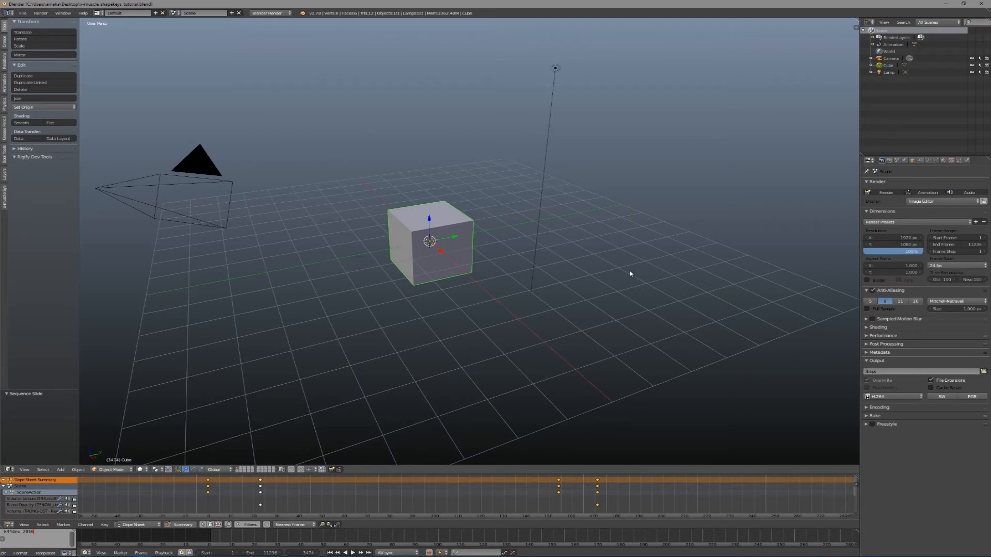
Switch to Blender, open the add-on section of the user preferences and search for "corr".
key("ctrl+alt+u")
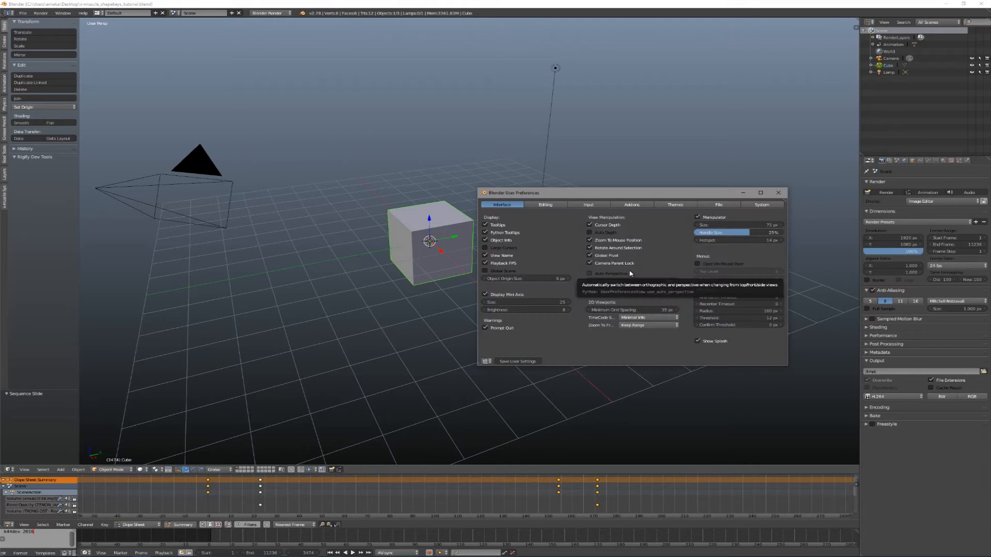
left_click(632, 205)
left_click_drag(504, 193, 335, 176)
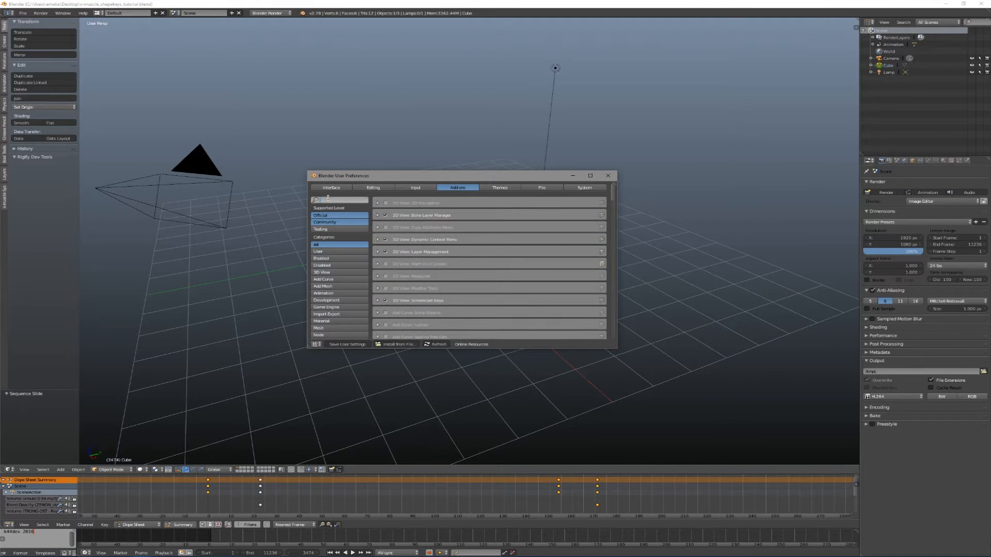
left_click(328, 199)
type("corr")
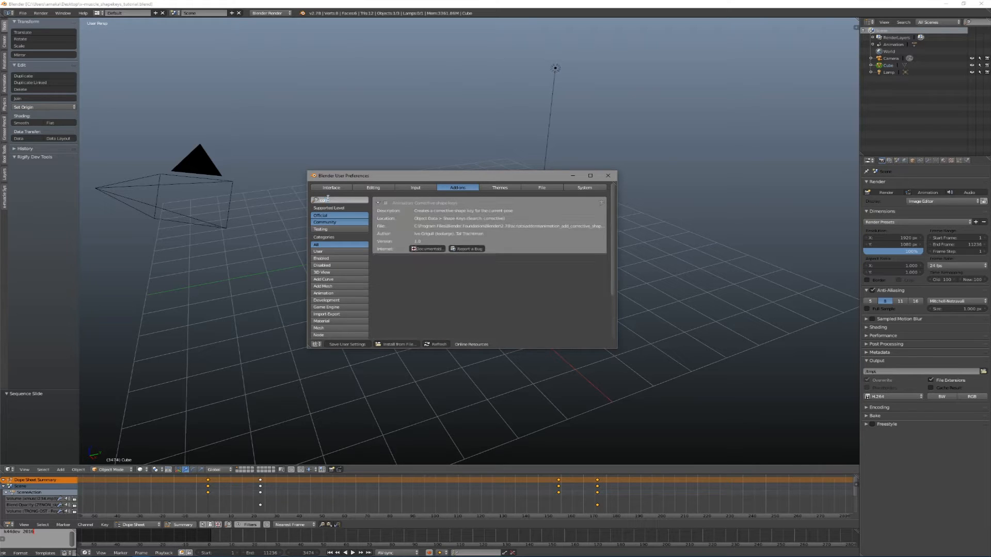
Clear the add-on search and list only the Animation category.
key("Return")
left_click(350, 200)
key("BackSpace")
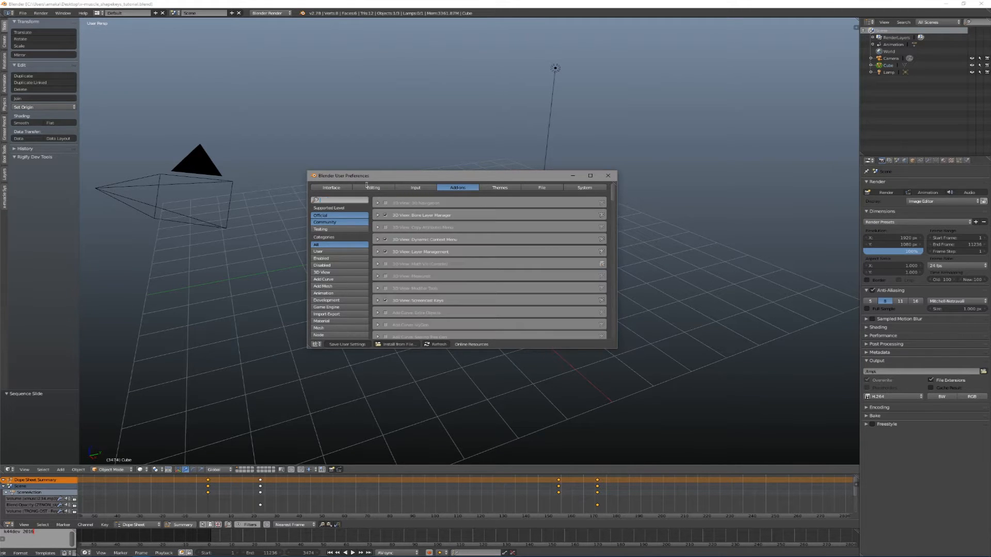
left_click(326, 292)
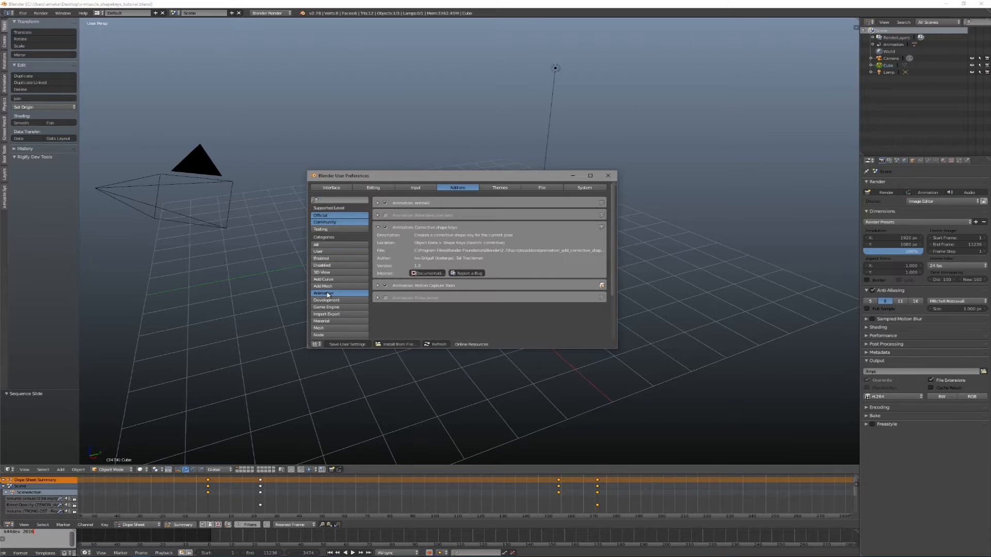
Collapse the Corrective shape keys entry, save the user settings and close the preferences window.
left_click(379, 228)
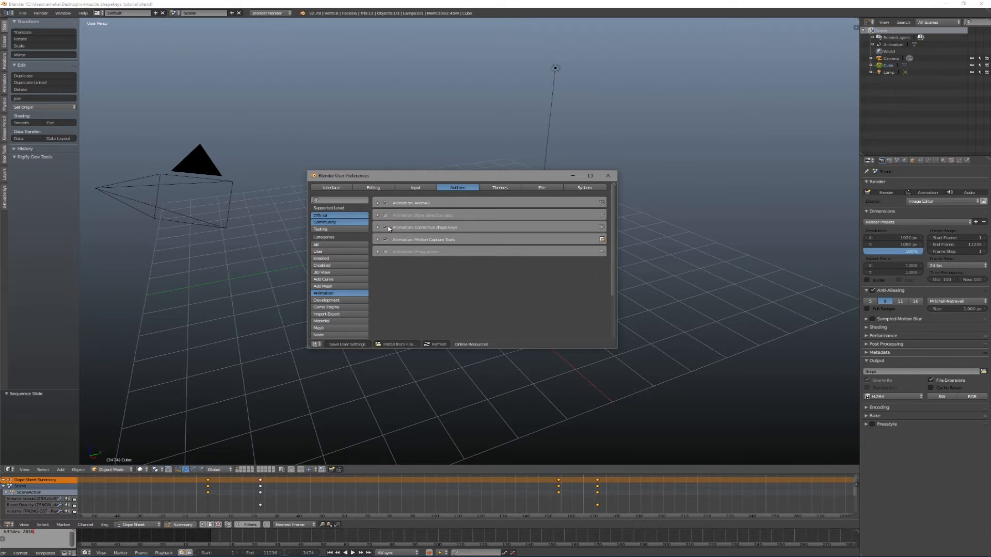
left_click(351, 344)
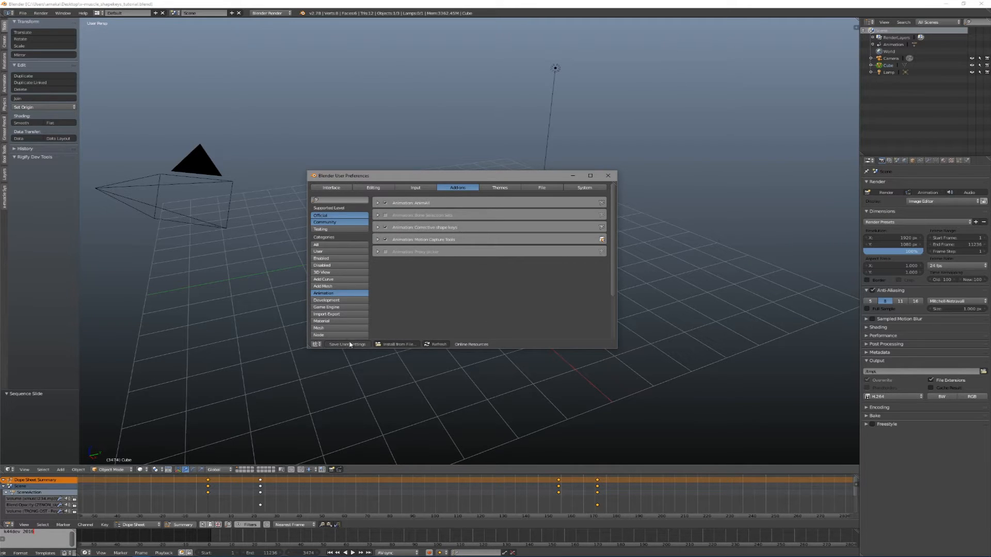
left_click(608, 176)
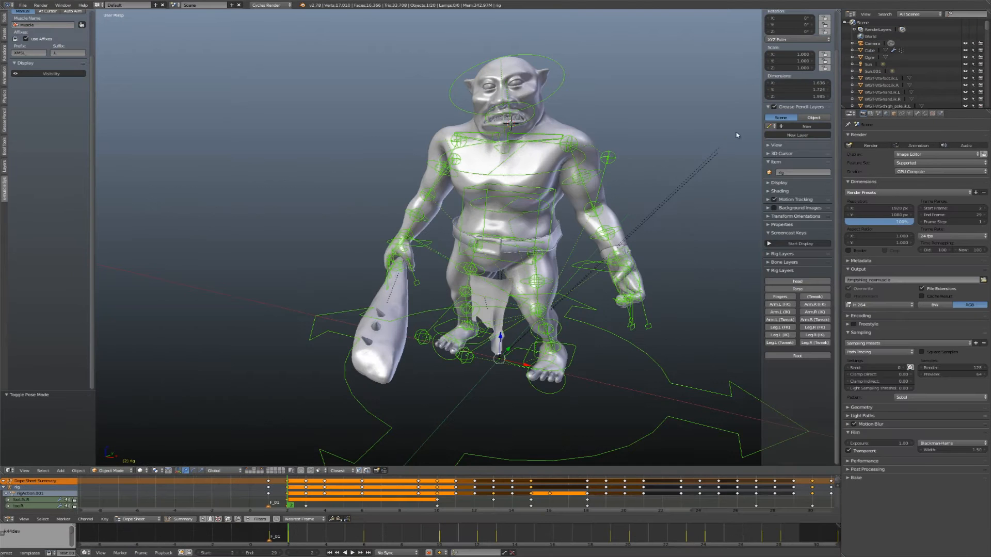
Put the rig in Pose Mode, switch it to Rest Position and show only the deform bone layer.
key("ctrl+Tab")
right_click(522, 117)
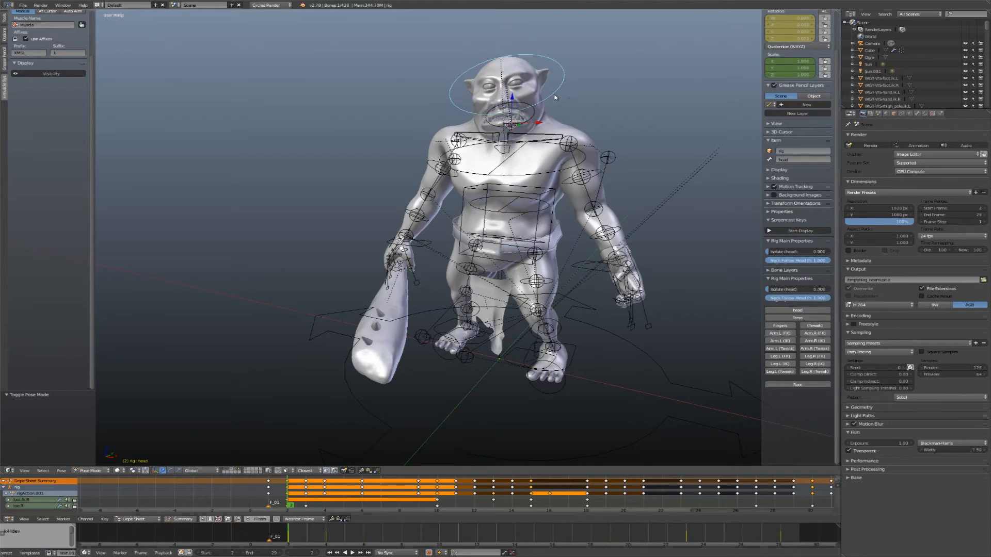
left_click(909, 113)
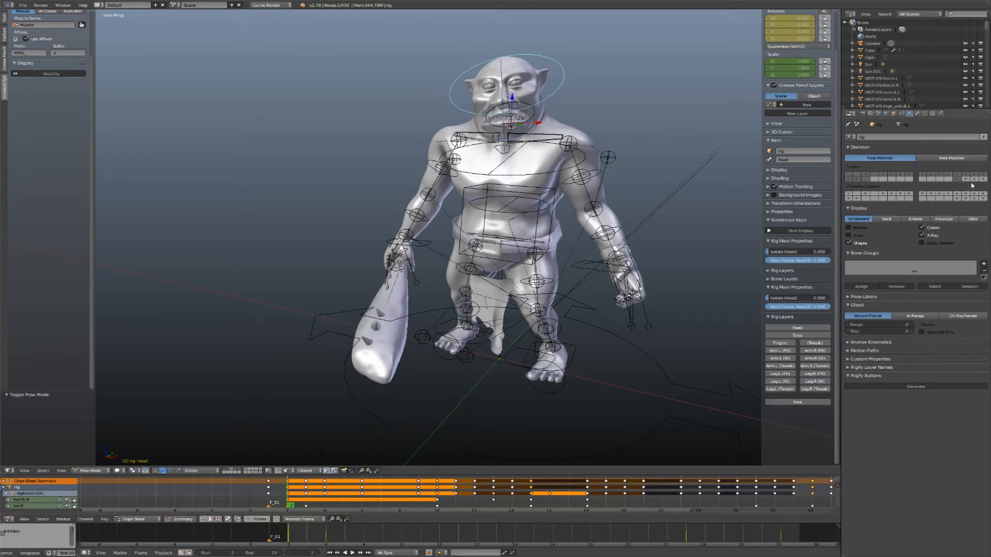
left_click(957, 158)
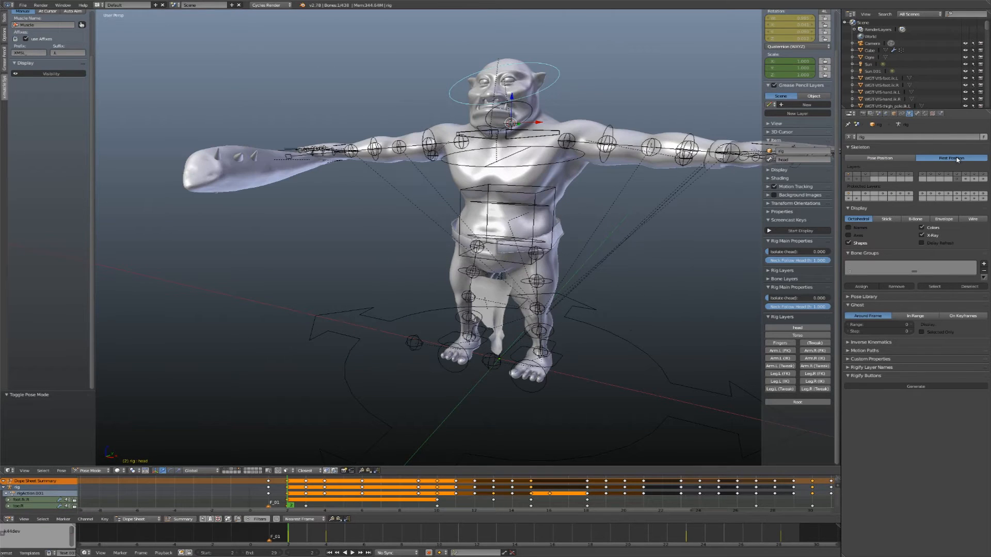
left_click(965, 179)
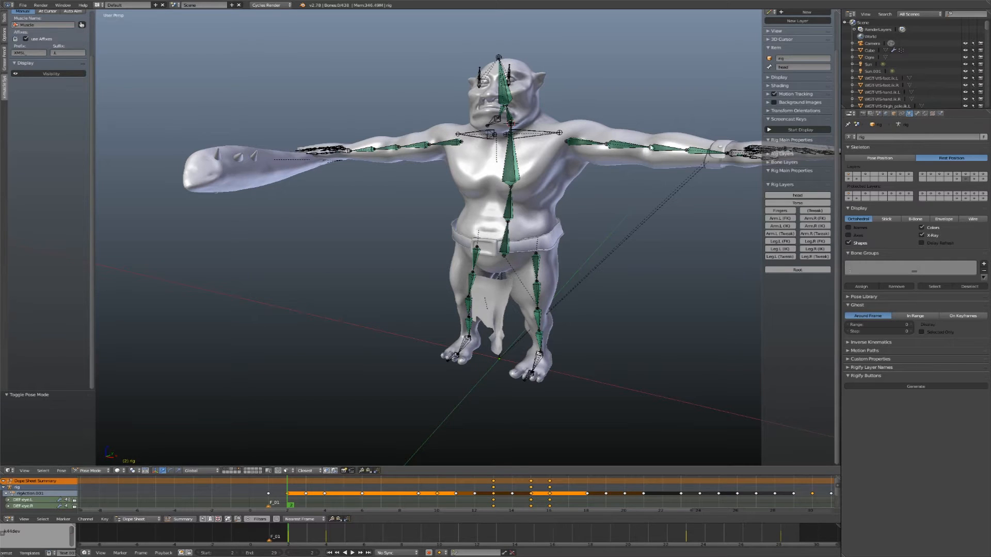
Select the left upper arm deform bone, name the muscle Triceps_brachii and set the create method to Auto Aim.
right_click(587, 149)
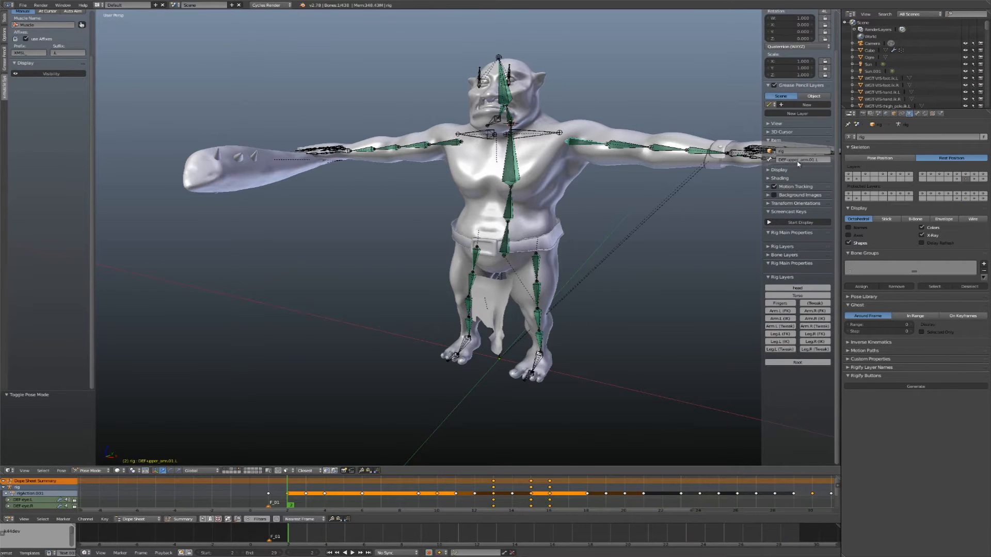
middle_click_drag(757, 169, 588, 206)
scroll(521, 202, "up", 2)
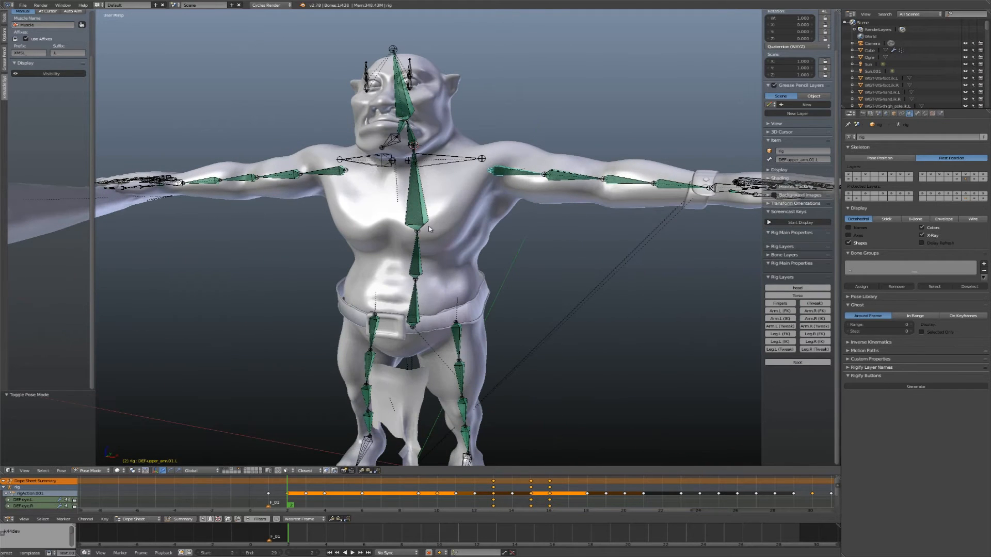
middle_click_drag(488, 239, 537, 217)
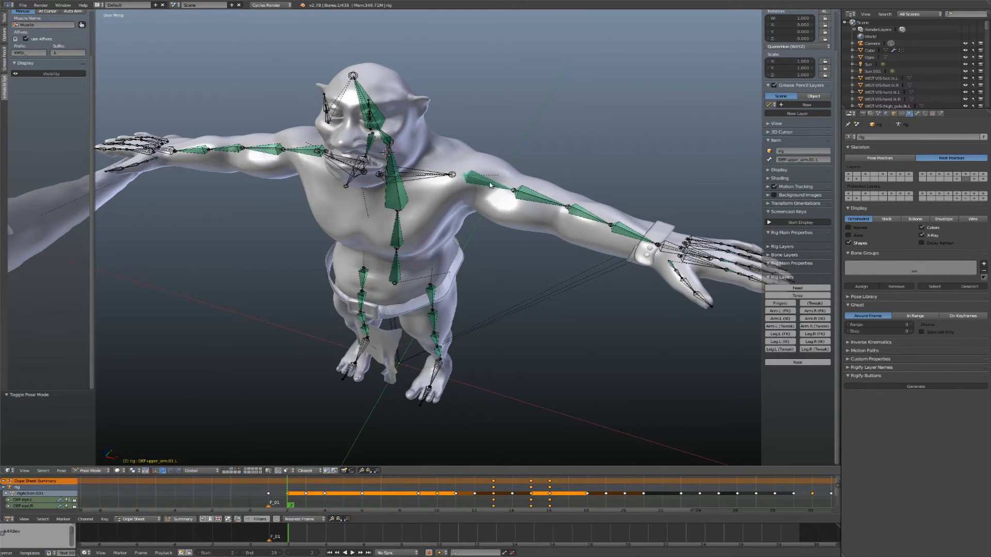
left_click(51, 74)
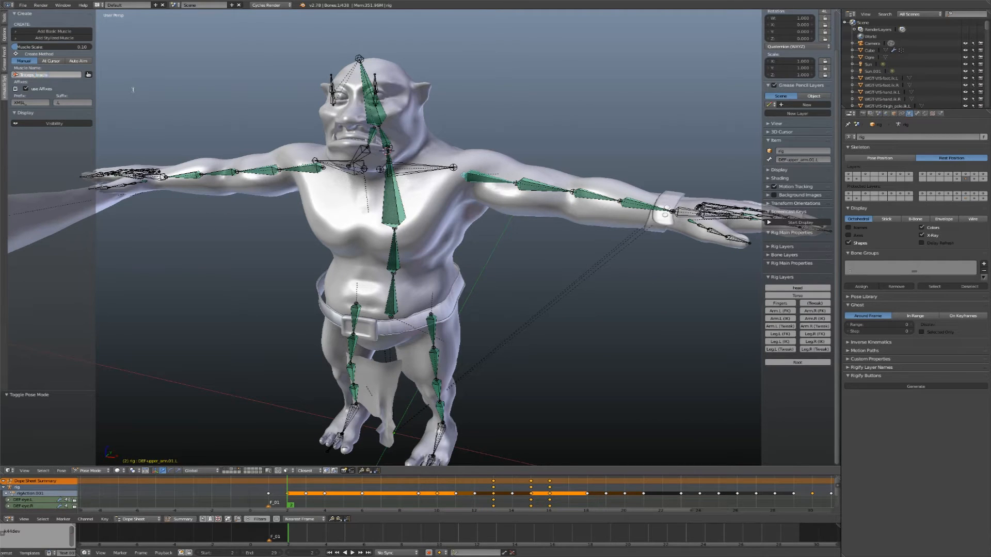
key("Return")
left_click(78, 61)
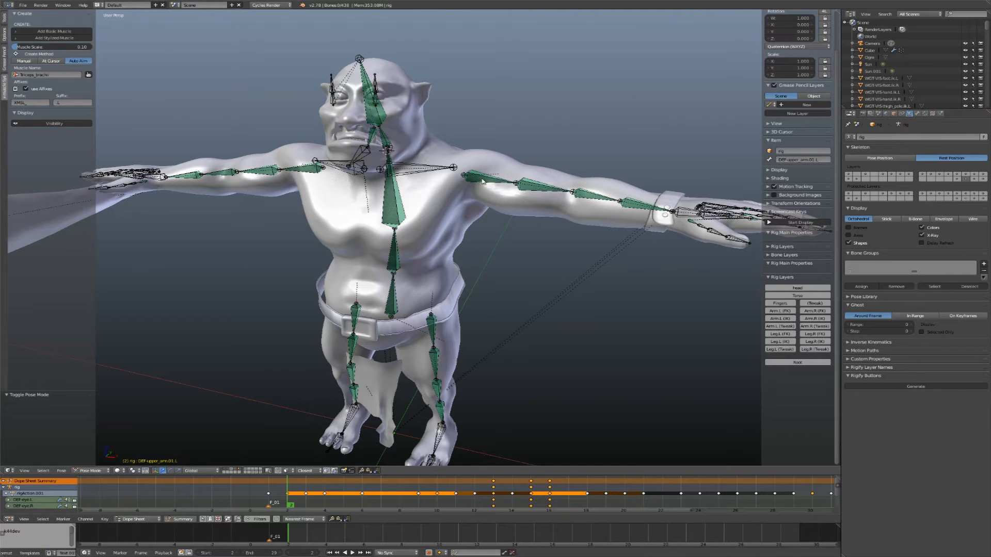
Add a basic muscle to the left arm, spanning the selected upper arm and forearm deform bones, with wireframe display.
right_click(534, 187, "shift")
right_click(593, 195, "shift")
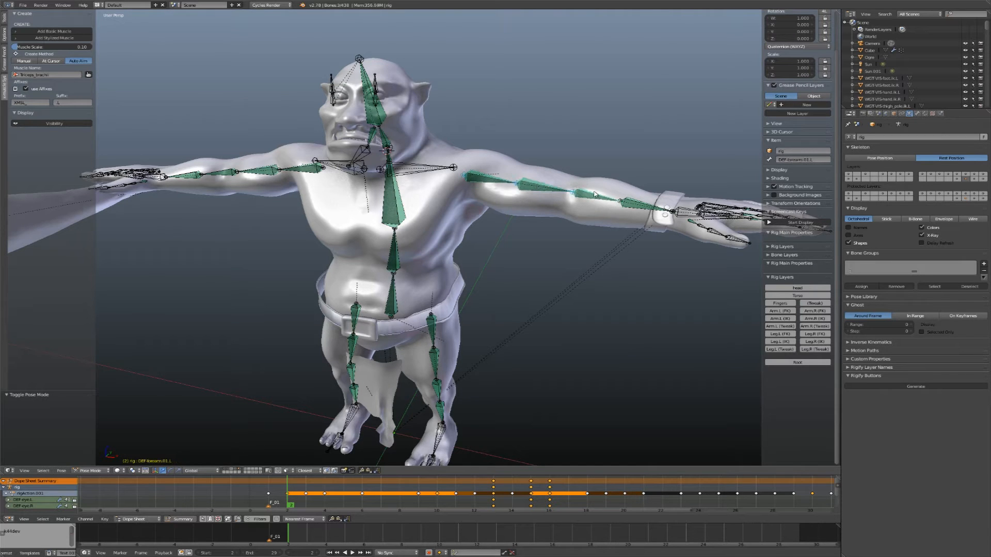
middle_click_drag(629, 139, 596, 182)
middle_click_drag(340, 157, 314, 179)
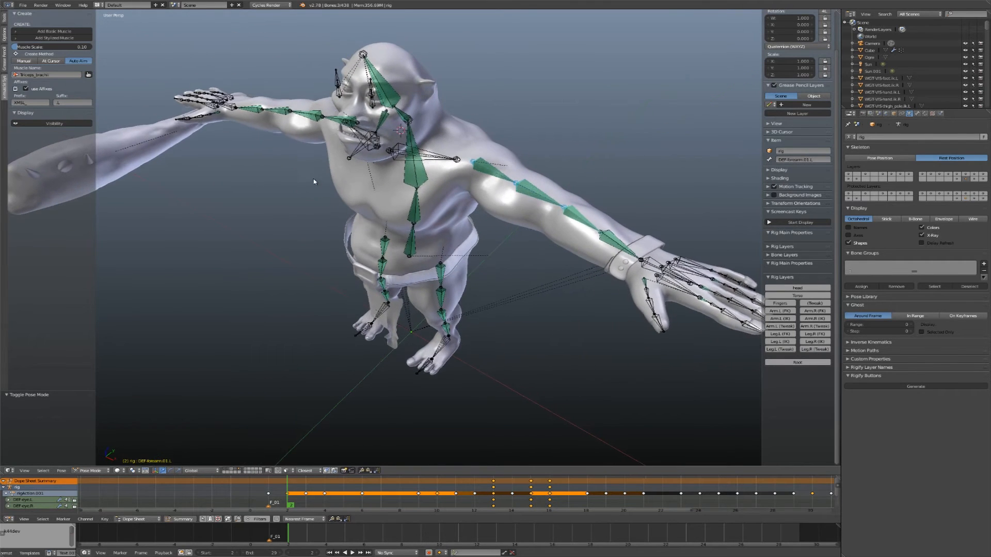
left_click(54, 32)
key("z")
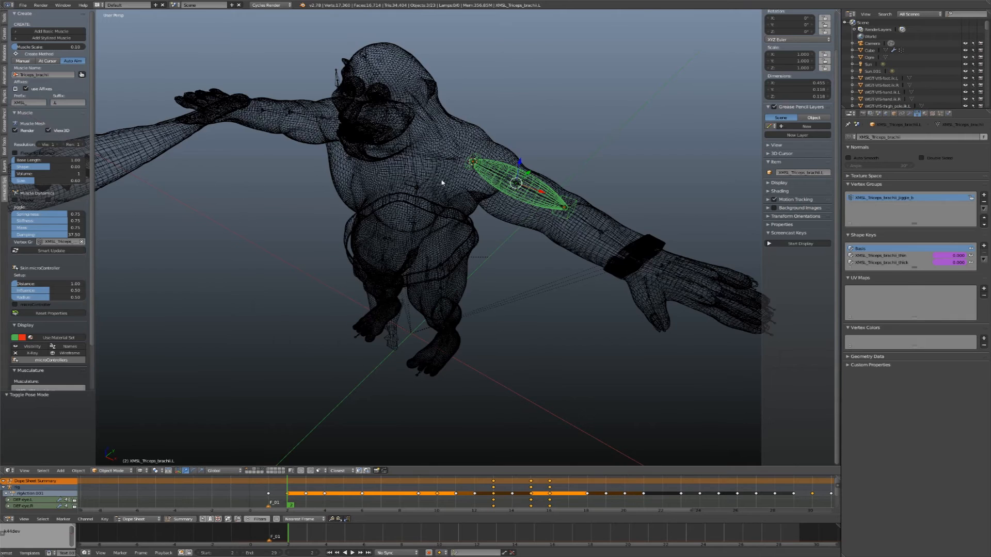
Bulge the triceps muscle outward by moving its middle edge loop in Edit Mode with proportional editing.
middle_click_drag(497, 191, 528, 177)
key("Tab")
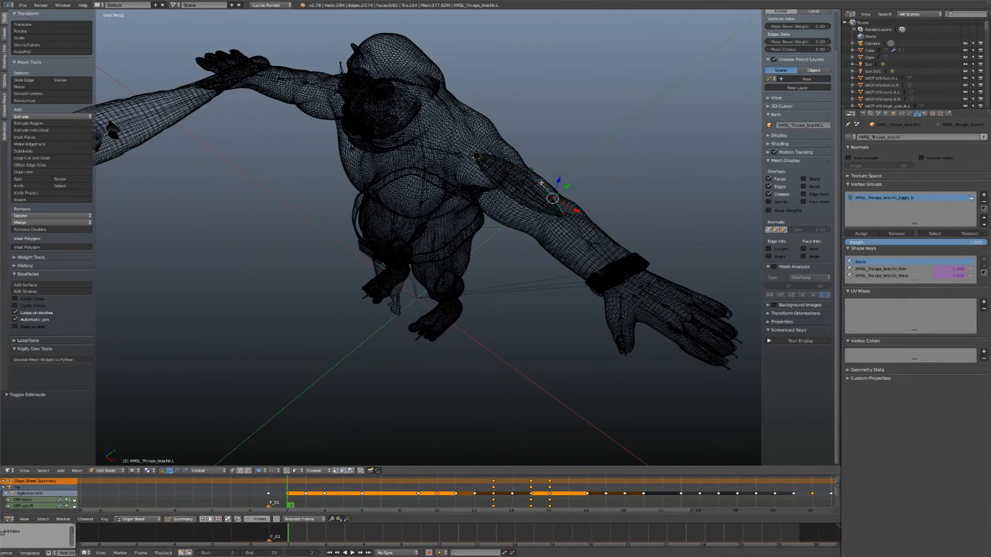
right_click(527, 177, "alt")
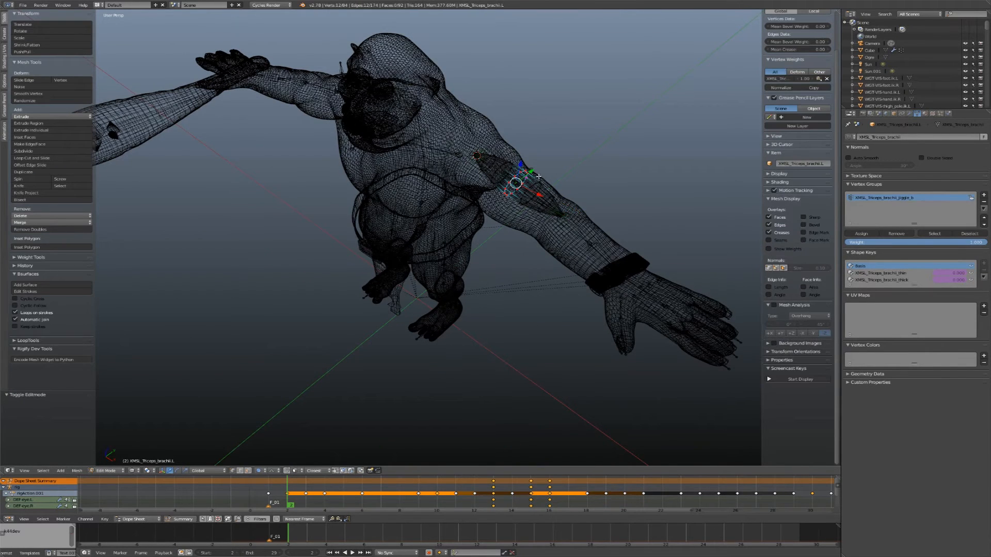
key("g")
scroll(547, 172, "down", 8)
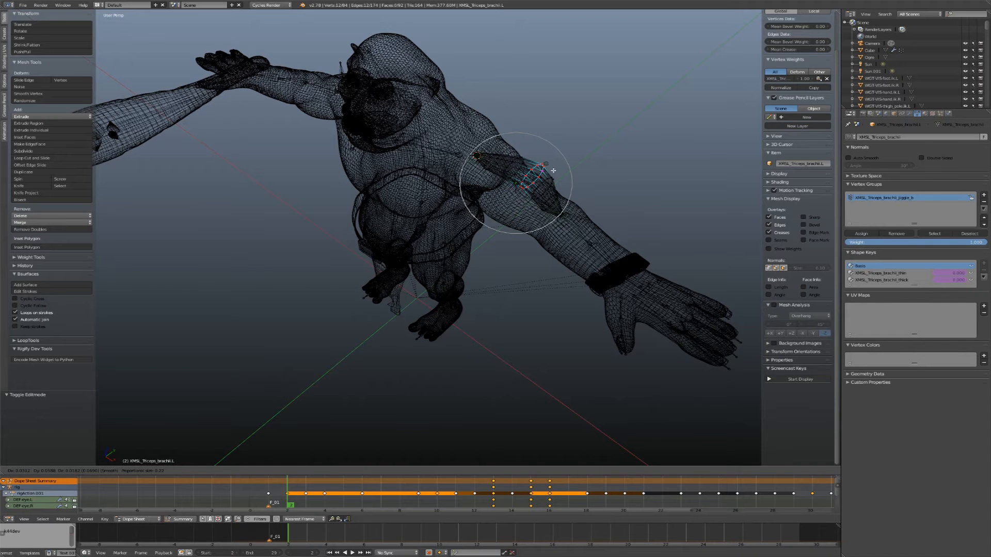
scroll(553, 170, "down", 1)
left_click(553, 170)
key("Tab")
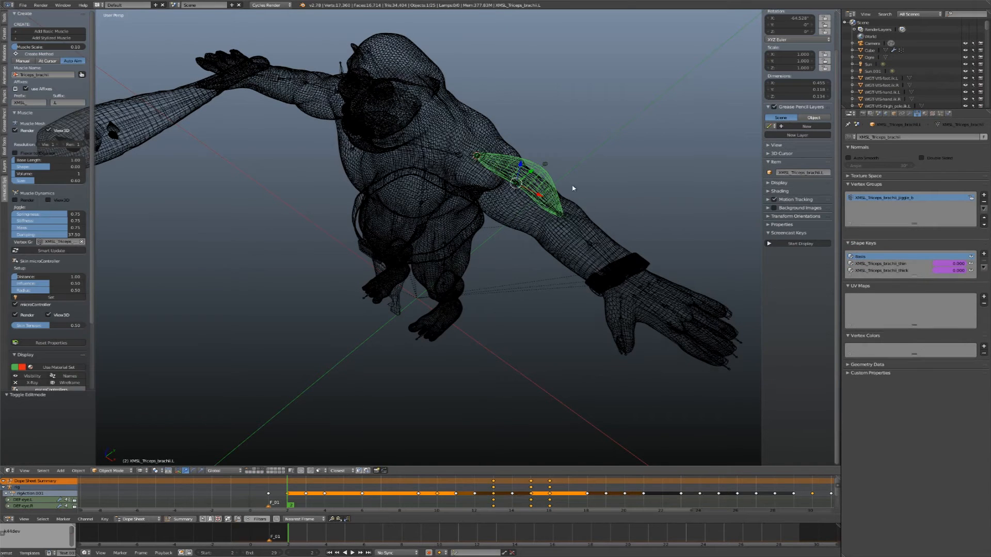
Return to solid shading and move the triceps muscle's elbow-end controller slightly down the forearm.
mouse_move(553, 170)
middle_mouse_down()
mouse_move(555, 203)
mouse_move(536, 216)
middle_mouse_up()
key("z")
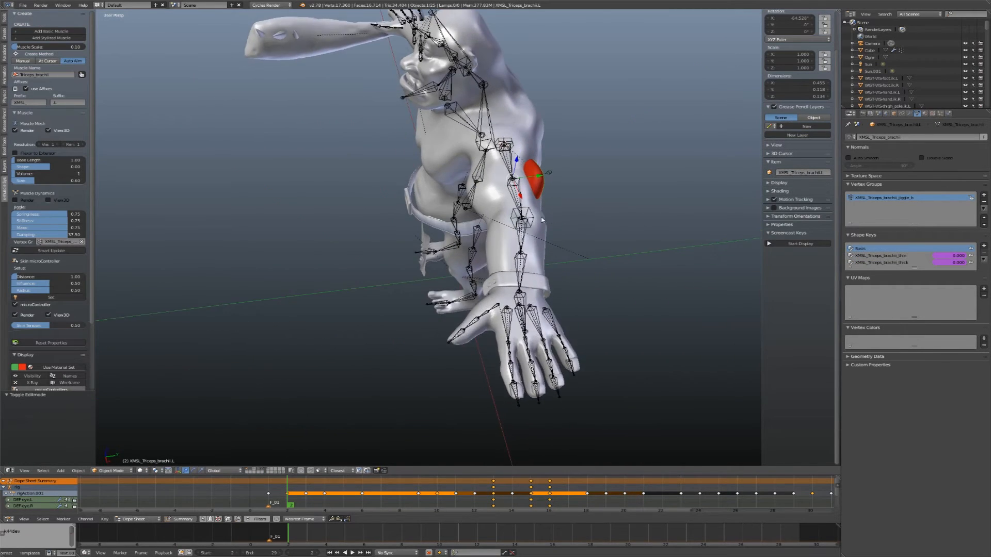
scroll(535, 216, "up", 2)
right_click(536, 219)
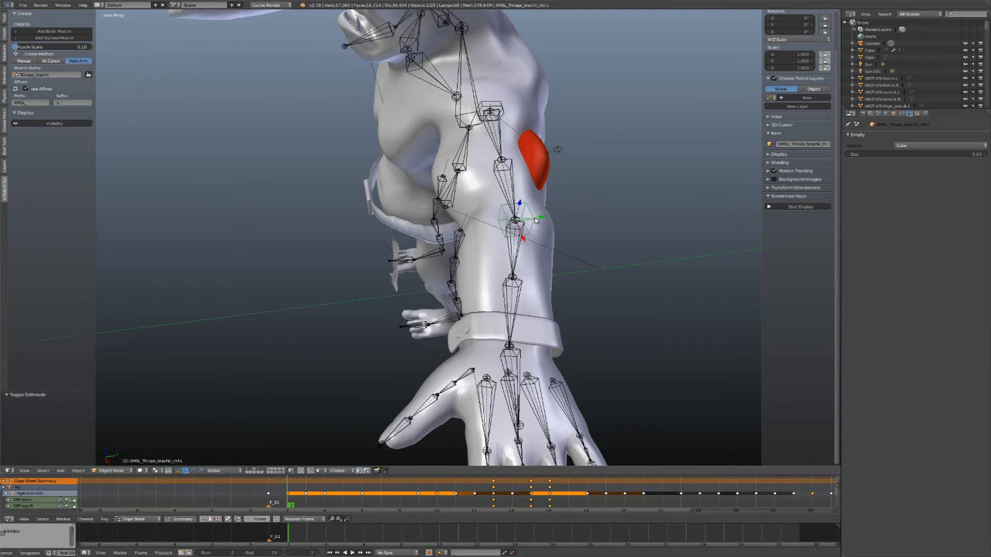
key("g")
left_click(529, 233)
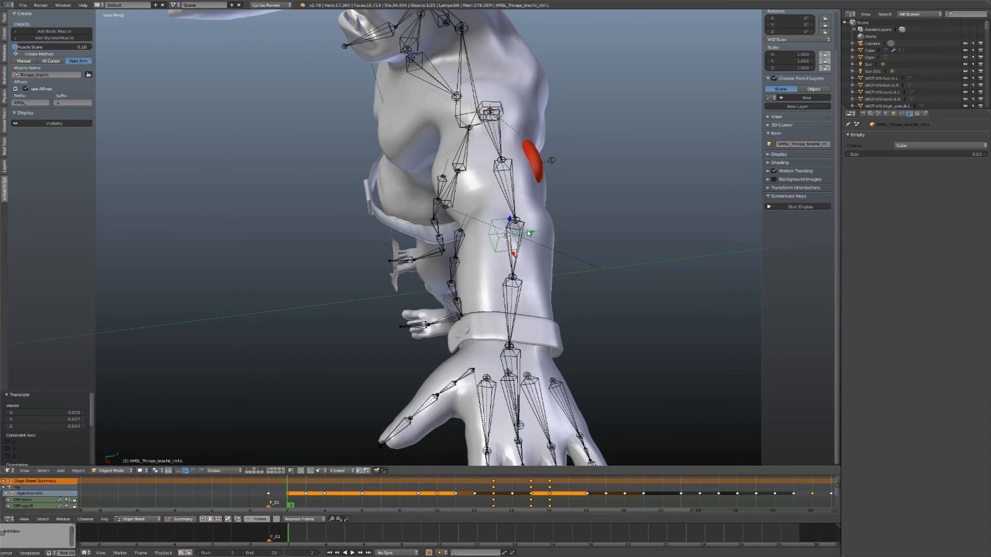
Switch the triceps muscle from flexor to extensor.
right_click(542, 171)
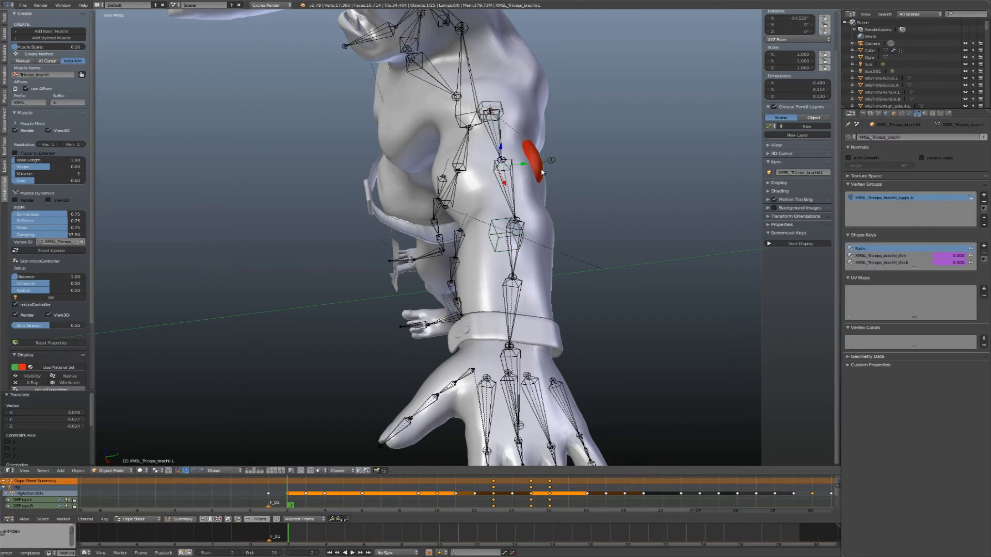
left_click(33, 154)
middle_click_drag(226, 170, 578, 149)
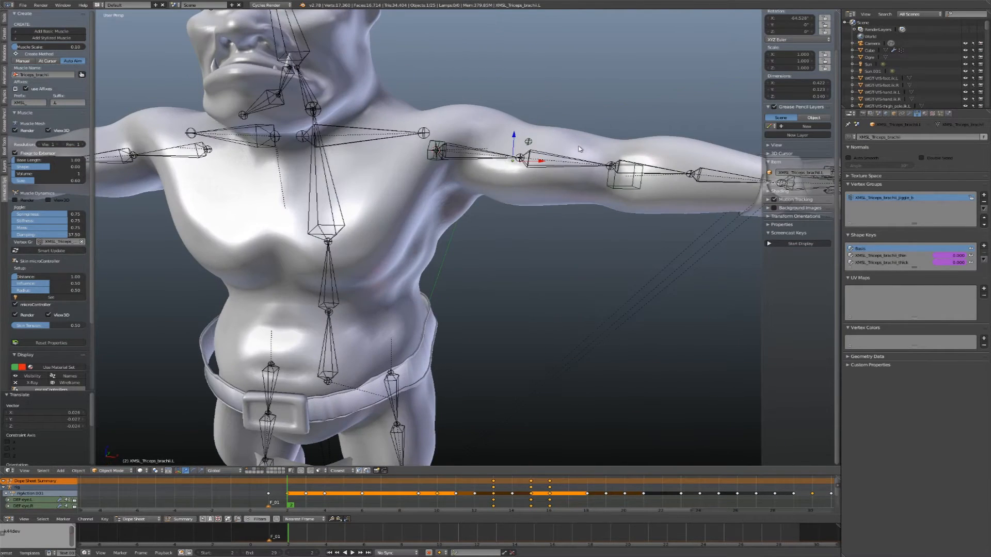
scroll(432, 203, "down", 2)
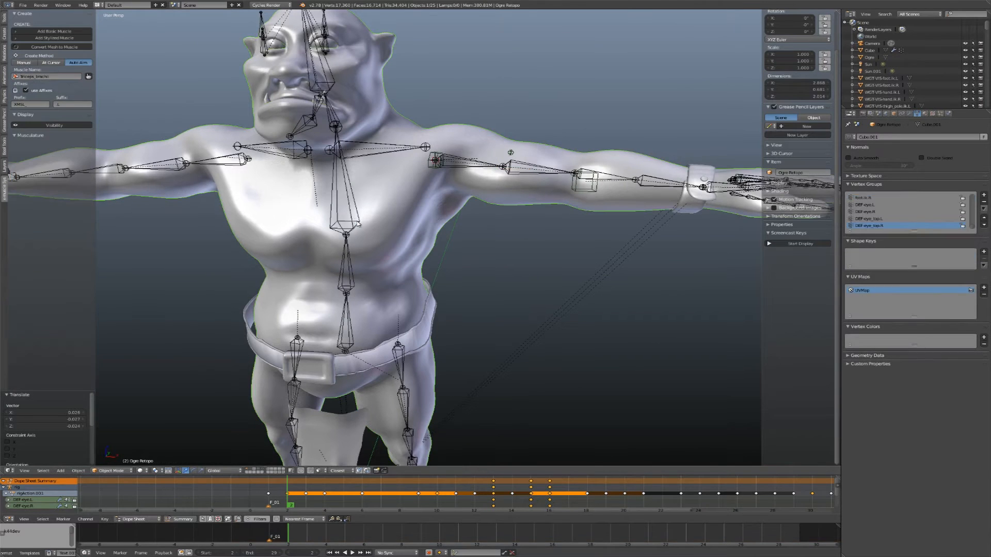
Add a basic muscle named Pectoralis_major between the chest bone and the left upper arm bone.
right_click(358, 225)
key("ctrl+Tab")
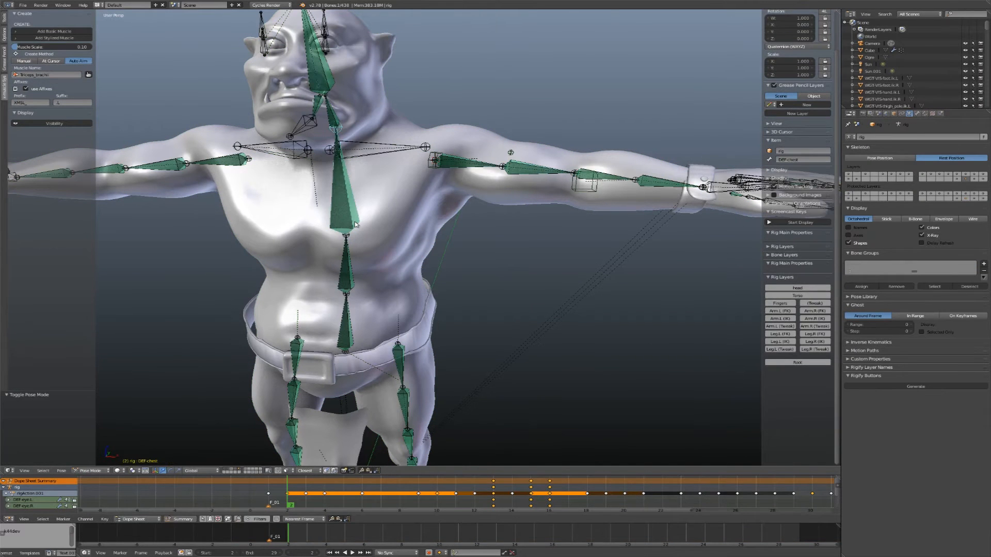
right_click(464, 169)
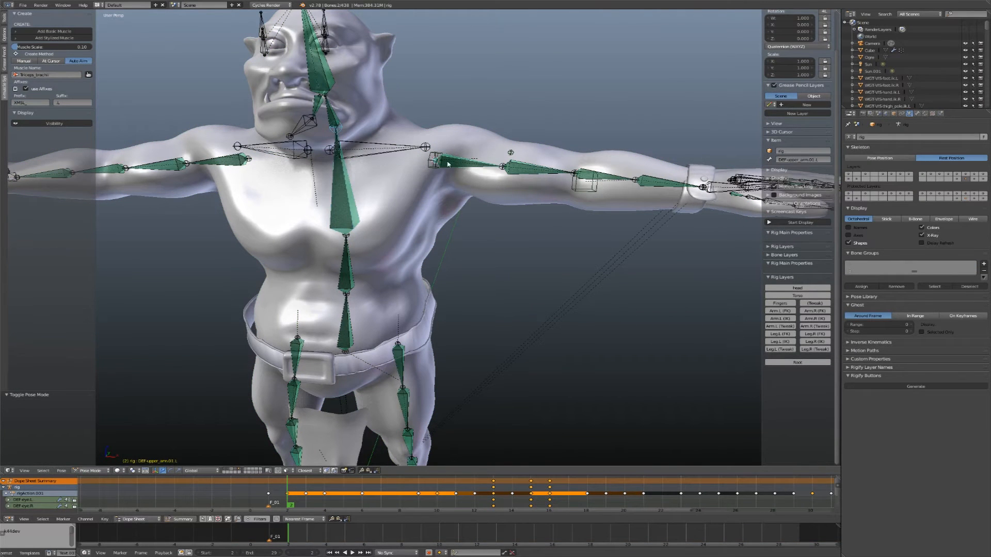
left_click(49, 74)
type("Pectoralis_major")
key("Return")
left_click(52, 31)
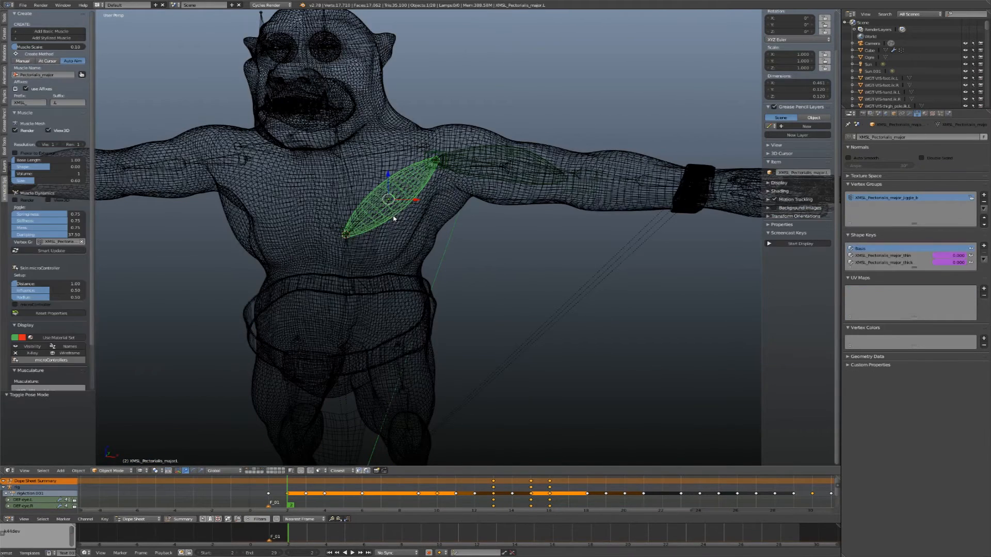
Pull the lower edge of the pectoral muscle downward in Edit Mode with proportional editing.
key("Tab")
right_click_drag(397, 212, 415, 261)
scroll(414, 262, "down", 7)
left_click(415, 263)
middle_click_drag(415, 263, 377, 242)
key("Tab")
Reposition the pectoral muscle's chest-end controller to align the muscle with the character's chest.
scroll(332, 242, "up", 3)
scroll(53, 330, "down", 3)
left_click(52, 356)
right_click(349, 235)
left_click_drag(371, 217, 325, 244)
middle_click_drag(325, 244, 273, 257)
scroll(273, 257, "down", 3)
left_click_drag(257, 292, 240, 273)
Adjust the pectoral muscle's lower and front vertices in side view to follow the chest surface.
middle_click_drag(170, 248, 319, 291)
right_click(312, 267)
key("Tab")
key("g")
left_click(309, 286)
right_click(261, 215)
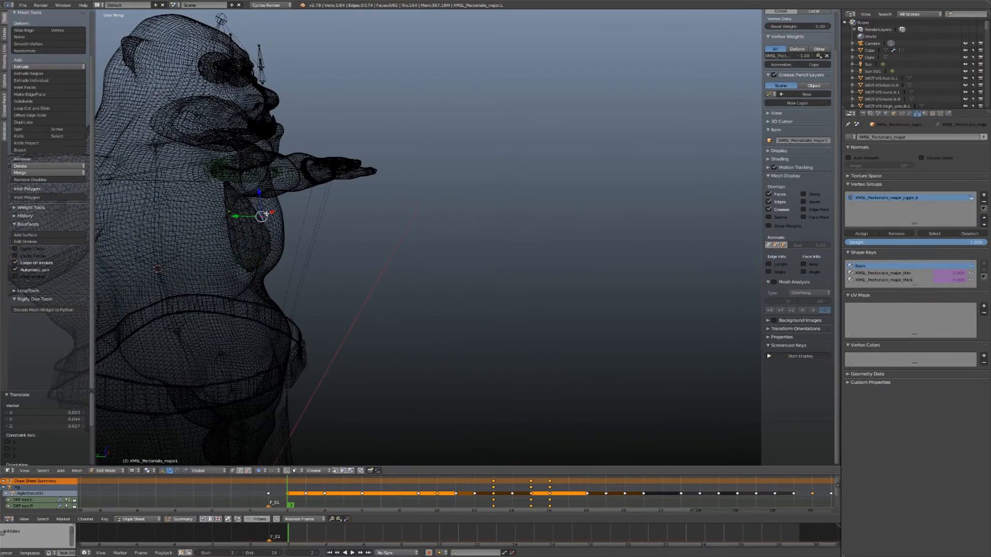
key("g")
left_click(285, 211)
Refine the pectoral muscle's shoulder side, upper edge and inner tip from the front with proportional editing.
middle_click_drag(329, 221, 238, 208)
right_click(288, 190)
key("g")
scroll(281, 179, "up", 9)
left_click(281, 179)
right_click(246, 209)
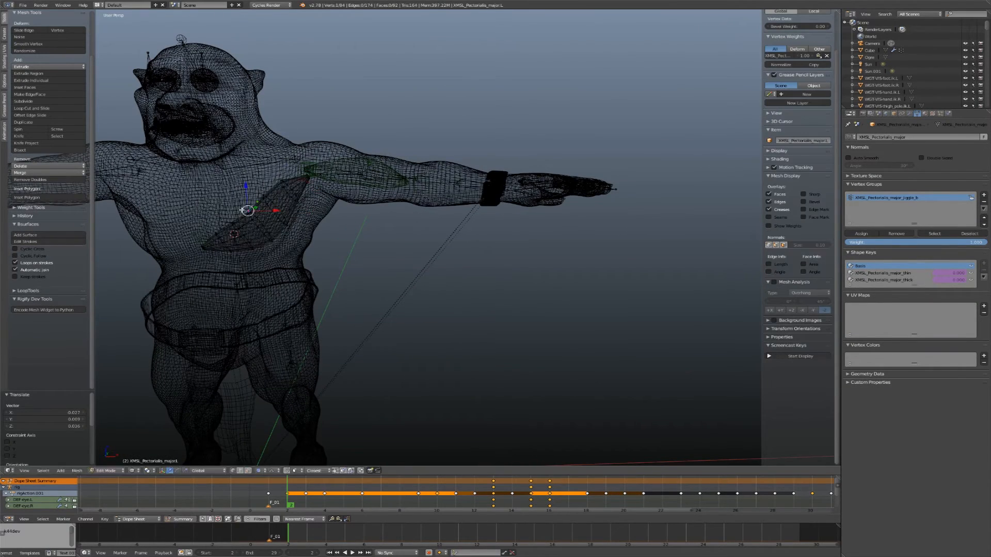
key("g")
scroll(238, 199, "up", 2)
left_click(236, 195)
right_click(203, 245)
key("g")
left_click(216, 238)
key("Tab")
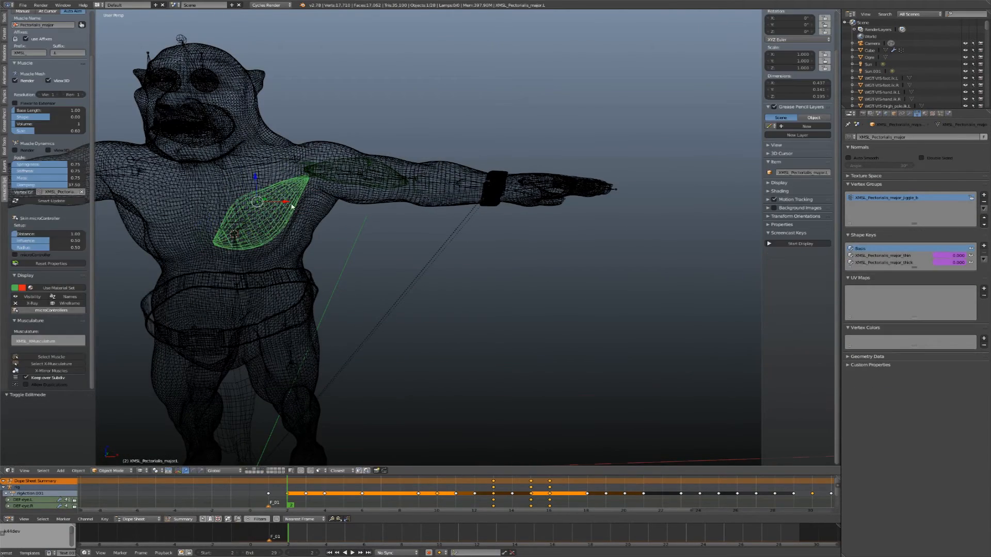
Add a basic muscle named Trapezius between the neck bone and the left upper arm bone.
middle_click_drag(197, 135, 263, 172, "shift")
scroll(264, 173, "up", 1)
right_click(258, 168)
right_click(369, 205, "shift")
scroll(51, 78, "up", 3)
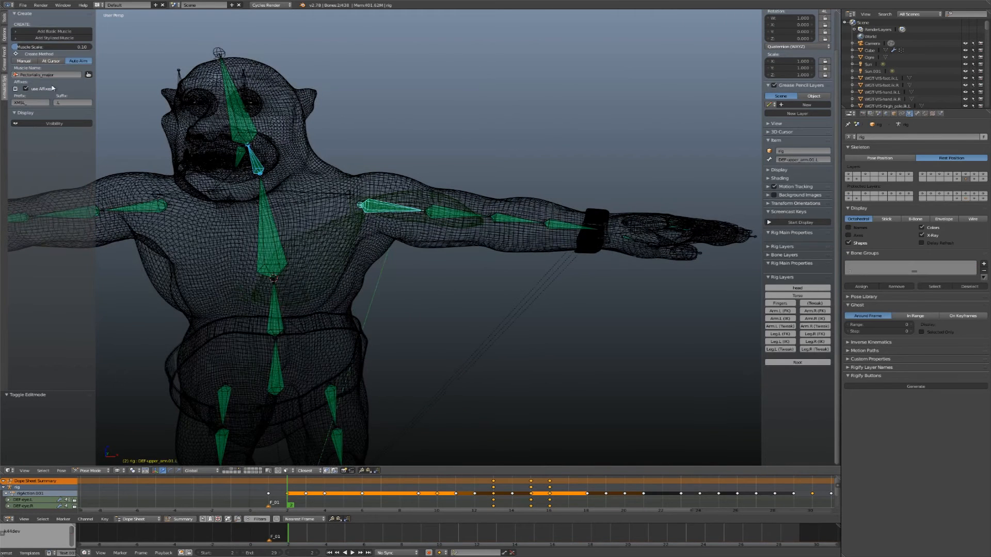
left_click(47, 75)
type("Trapezius")
key("Return")
left_click(67, 32)
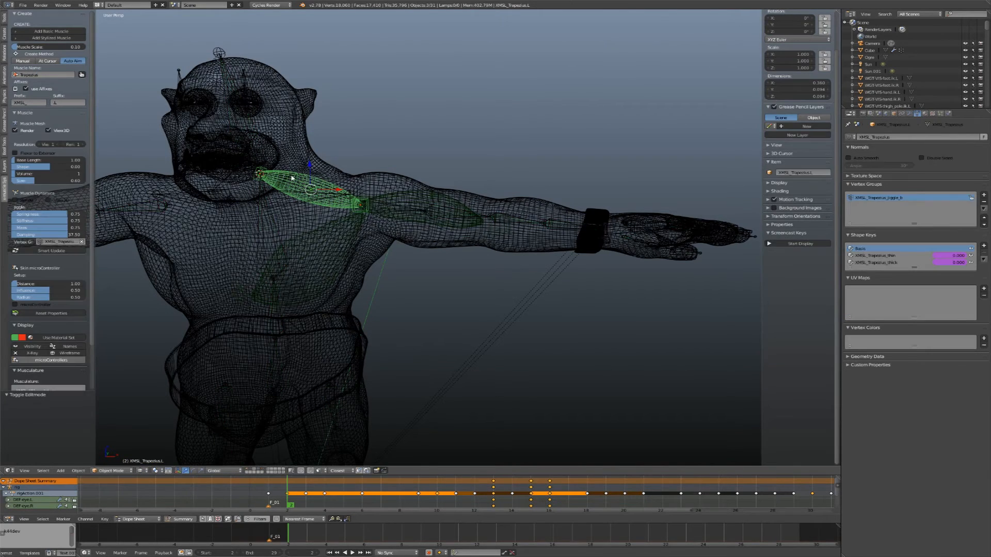
Raise the trapezius muscle's neck-end controller about 0.12 units along the Z axis.
scroll(252, 176, "up", 4)
right_click(260, 183)
left_click_drag(269, 152, 262, 74)
Reshape the trapezius muscle's middle, neck-side and shoulder-side vertices from the front with proportional editing.
right_click(408, 173)
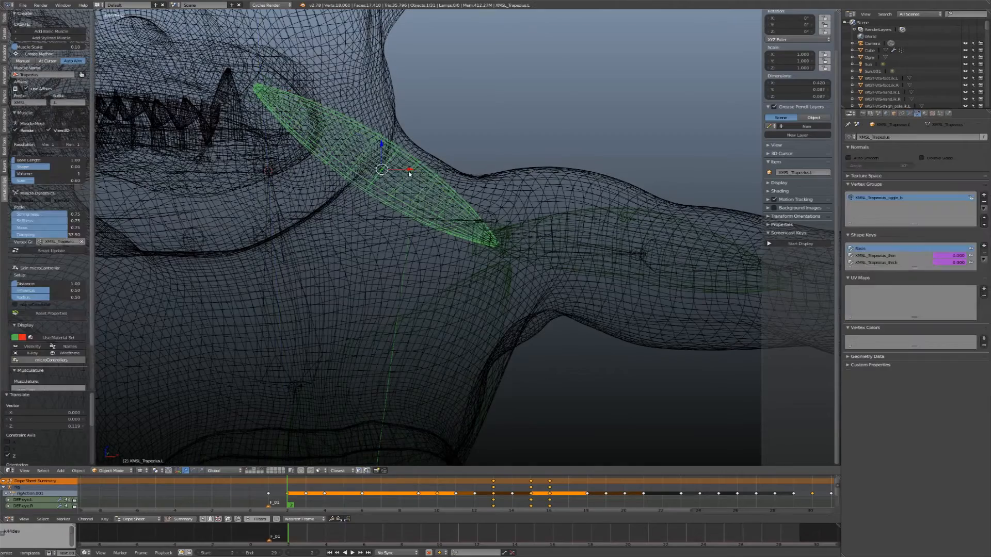
key("Tab")
right_click(414, 144)
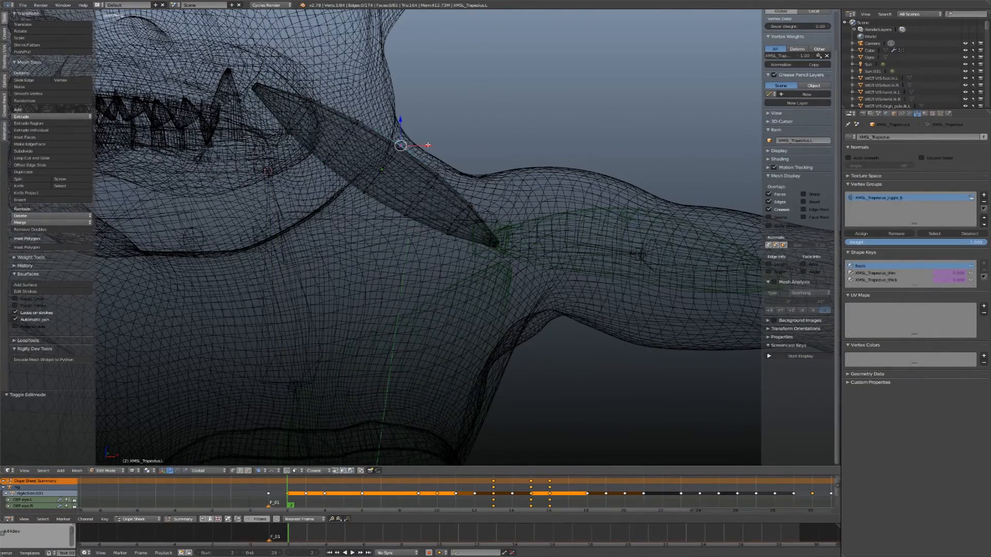
key("g")
left_click(410, 182)
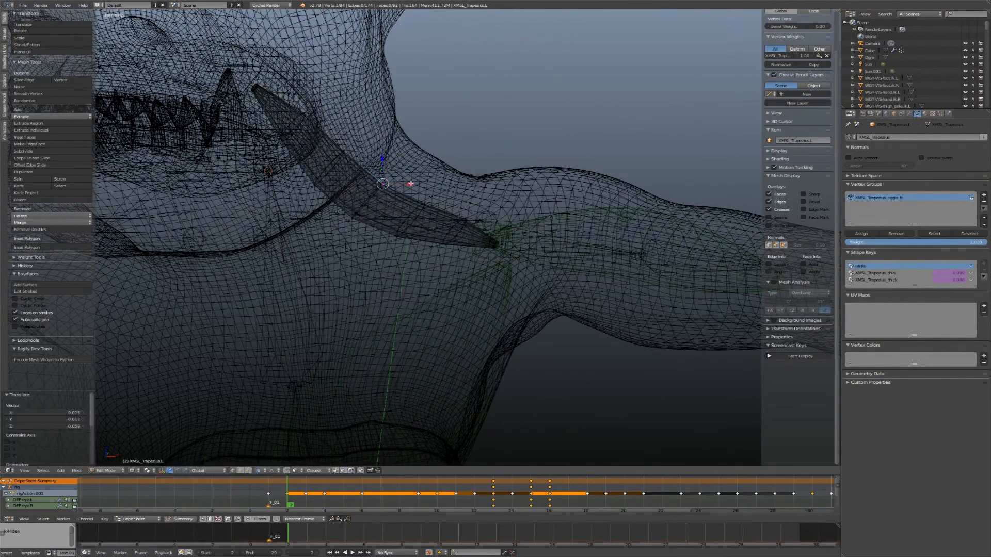
right_click(315, 115)
key("g")
left_click(349, 98)
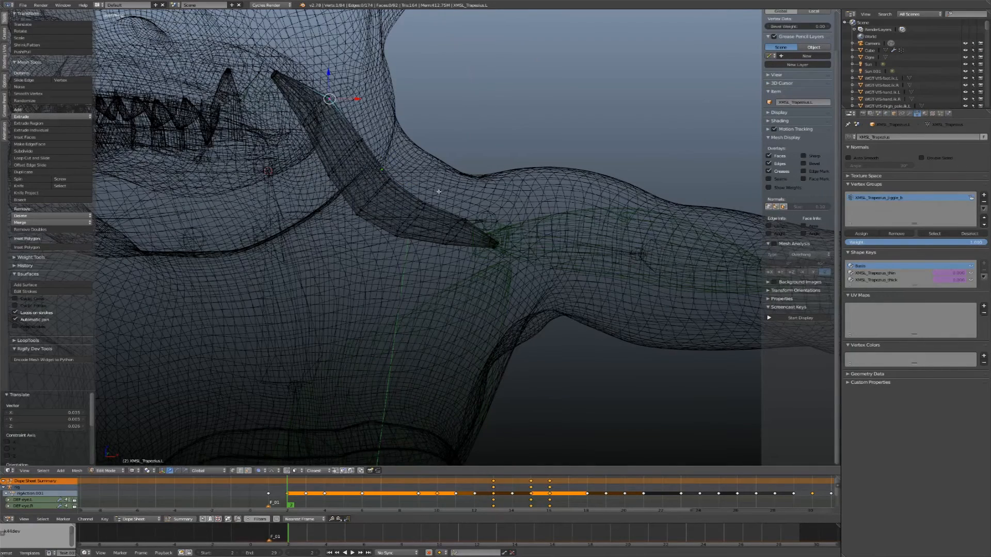
right_click(463, 200)
key("g")
left_click(478, 181)
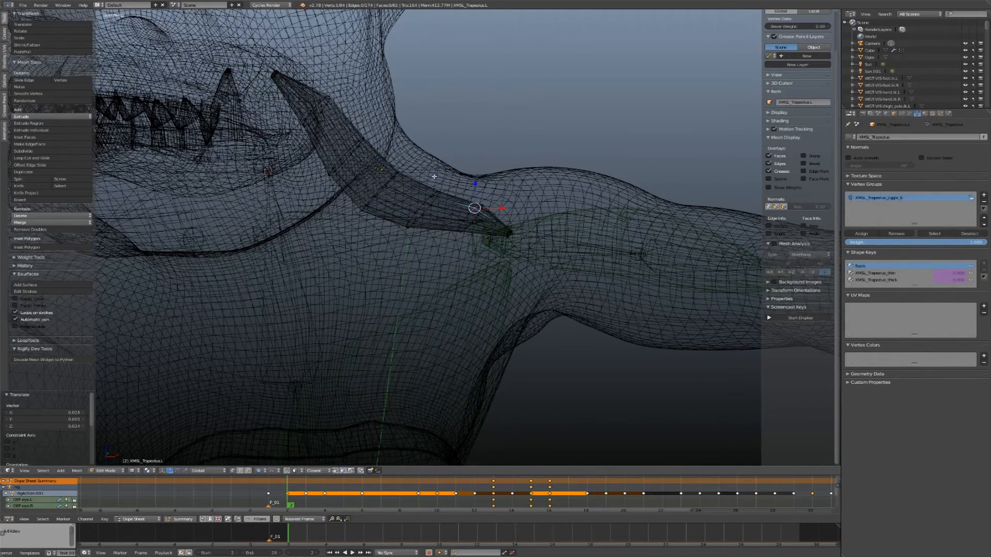
Pull the trapezius muscle's upper-edge vertices outward to follow the slope between the neck and shoulder.
right_click(434, 183)
key("g")
scroll(439, 151, "up", 6)
left_click(442, 144)
right_click(405, 150)
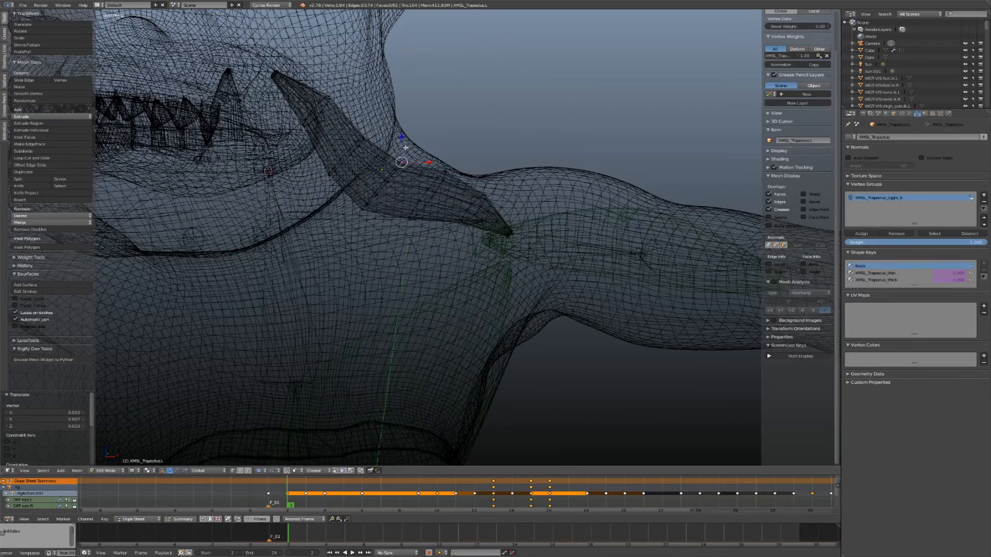
key("g")
left_click(415, 129)
right_click(371, 128)
key("g")
left_click(387, 107)
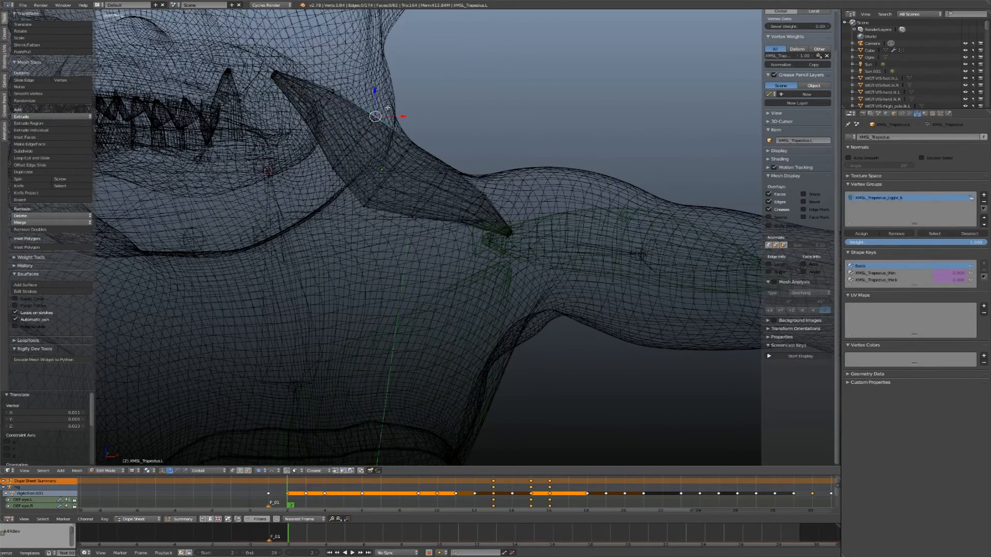
Pull the trapezius muscle's vertices toward the upper back in side view, then return to Object Mode.
middle_click_drag(388, 107, 420, 178)
key("g")
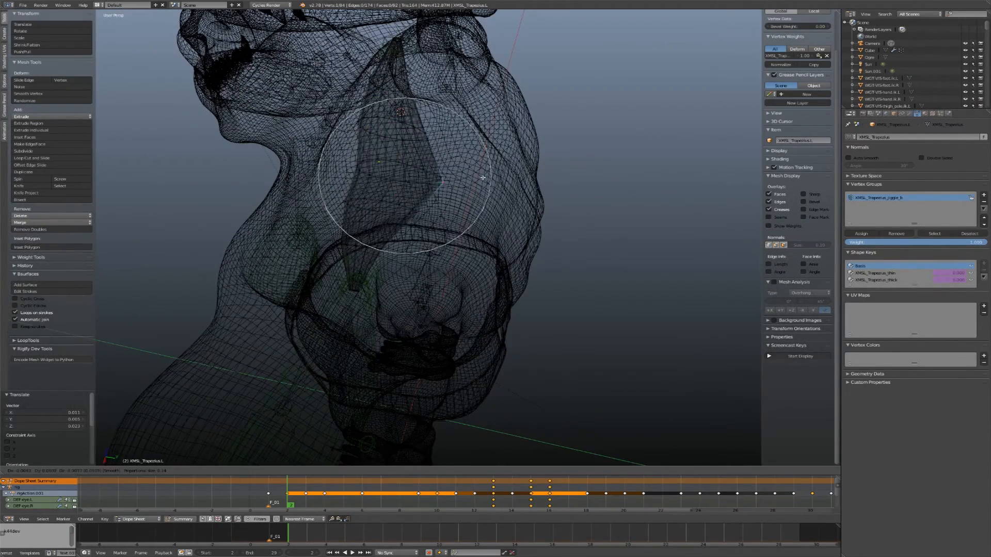
left_click(485, 175)
key("g")
left_click(444, 211)
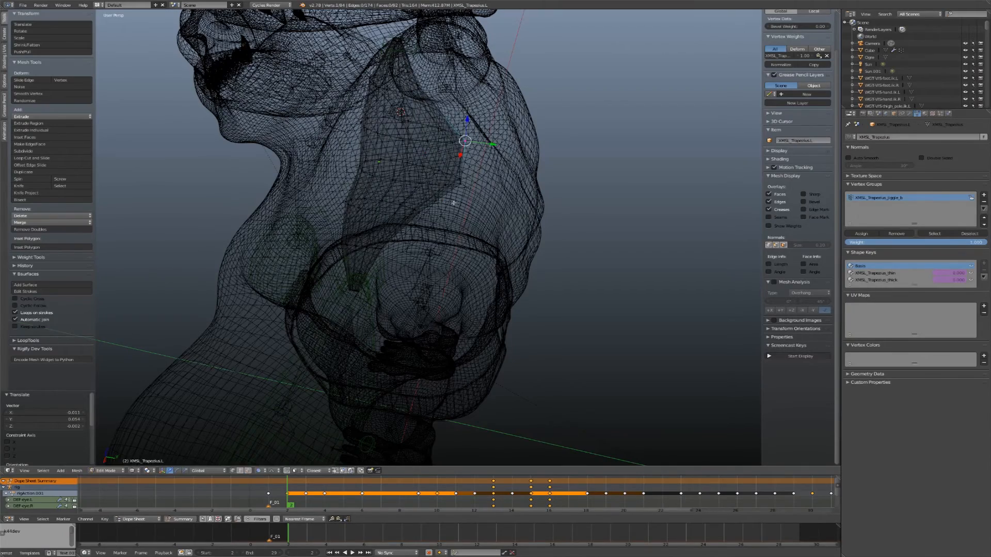
key("g")
left_click(469, 242)
key("Tab")
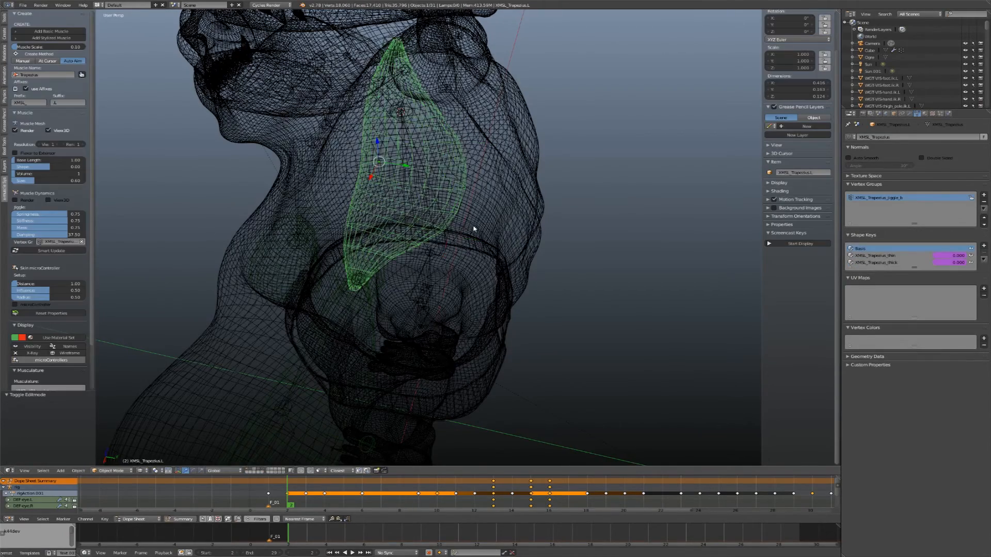
Display the muscles with X-Ray and Wireframe over the solid ogre body.
middle_click_drag(471, 228, 466, 254)
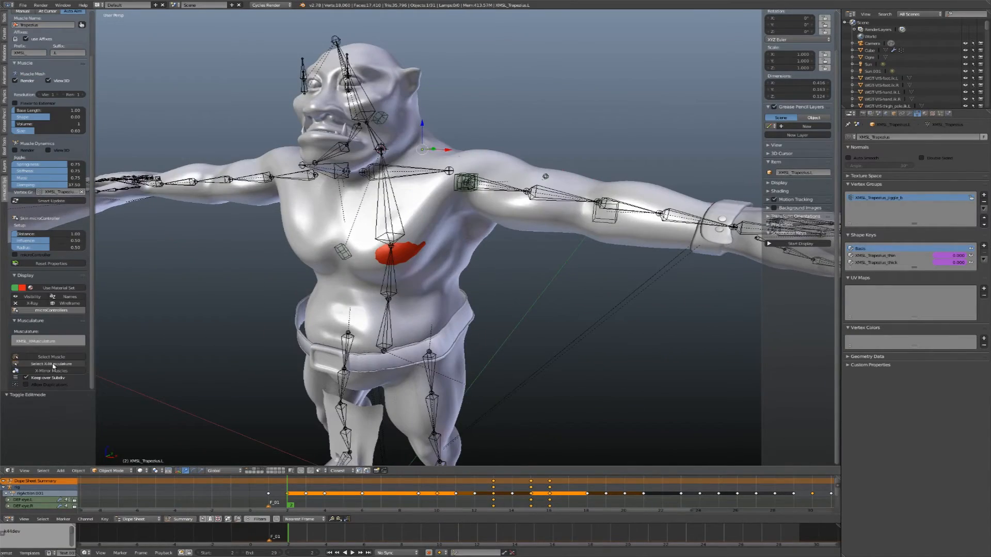
left_click(44, 305)
left_click(66, 303)
middle_click_drag(379, 258, 396, 250)
scroll(397, 249, "down", 1)
Select the whole X-Musculature with the Ogre Retopo body active and apply the muscles to the body.
right_click(460, 242)
right_click(462, 233)
right_click(462, 232)
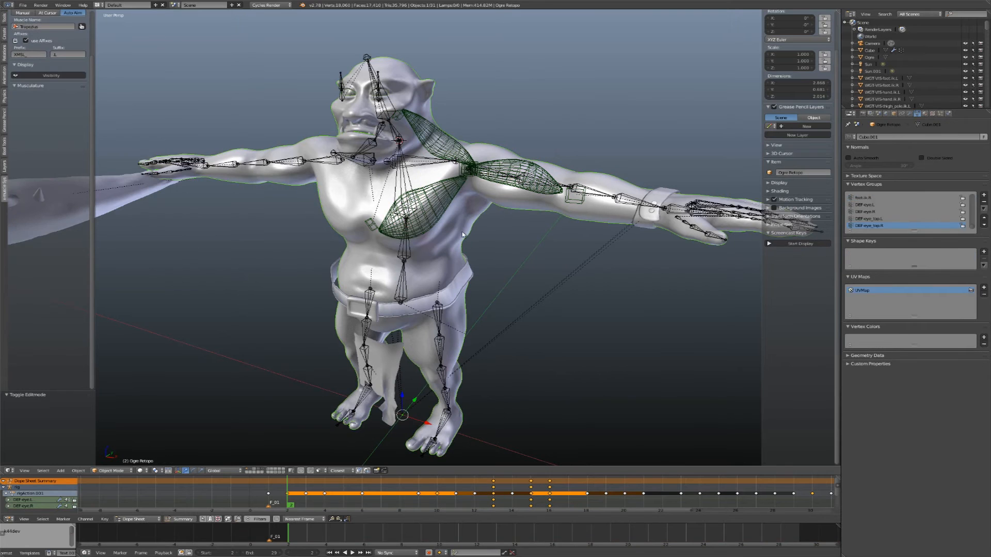
right_click(440, 217)
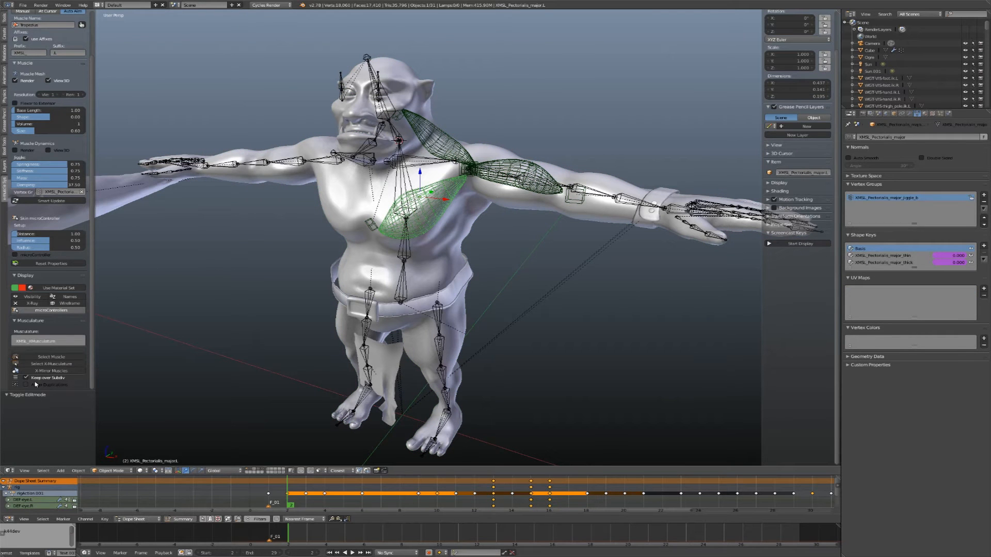
left_click(51, 364)
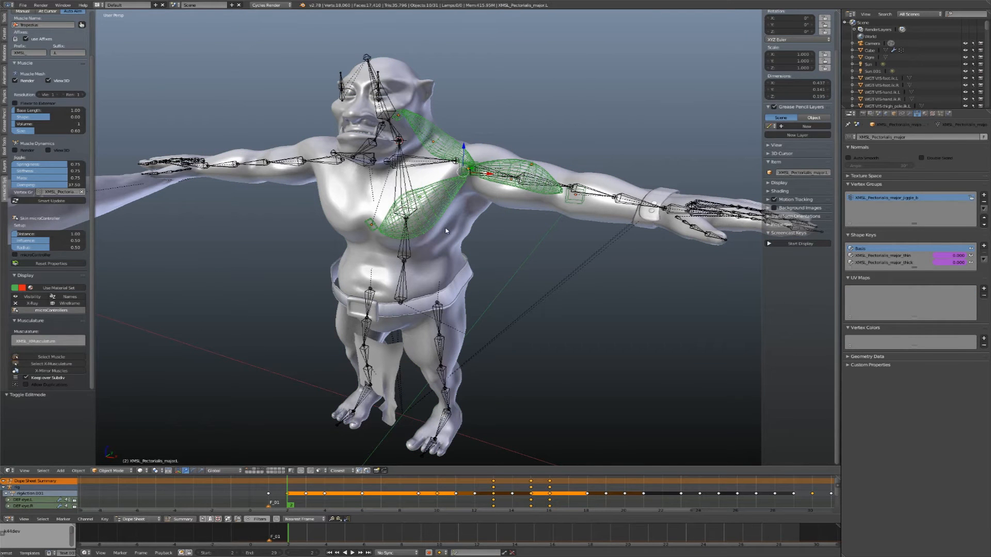
right_click(481, 224, "shift")
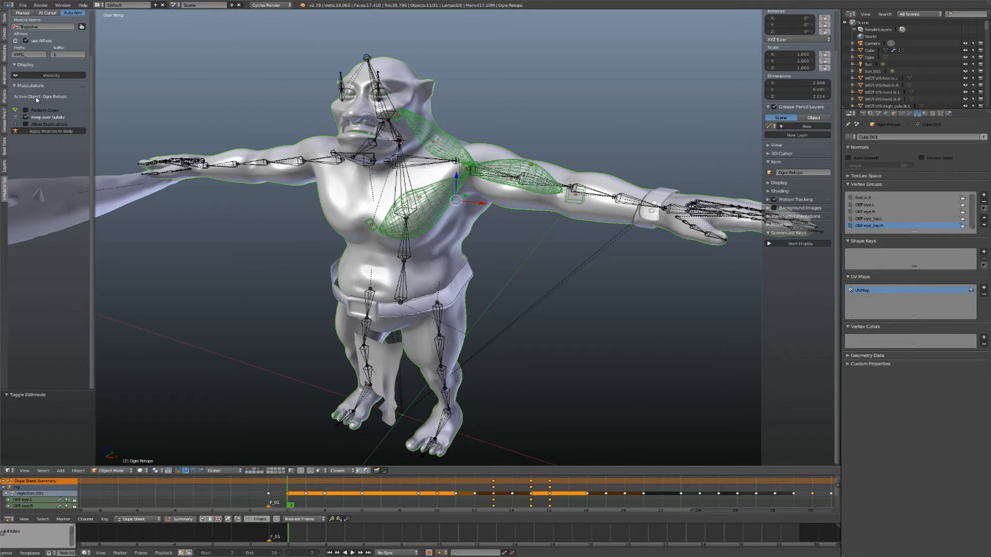
left_click(53, 132)
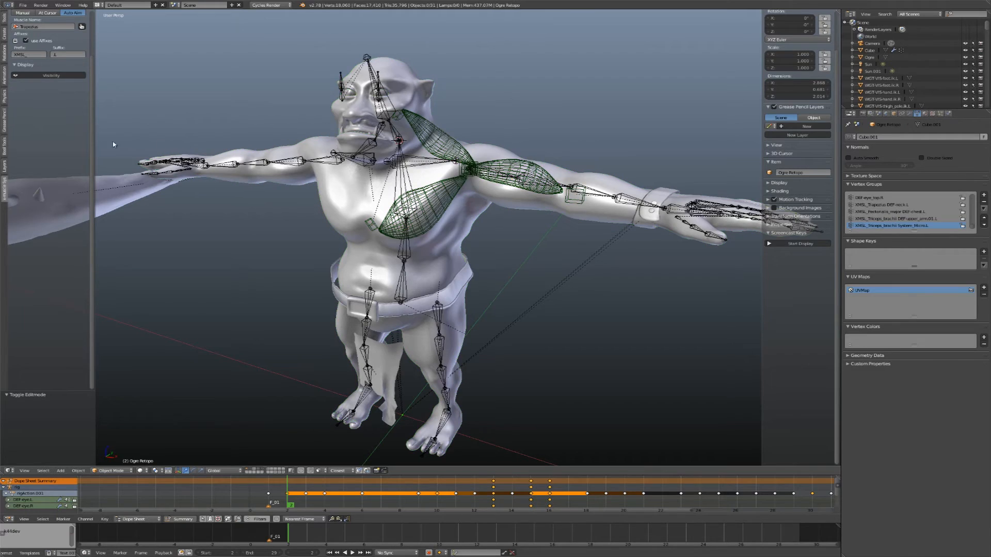
Move the triceps muscle's micro controller farther away from the back of the upper arm.
middle_click_drag(264, 188, 455, 223)
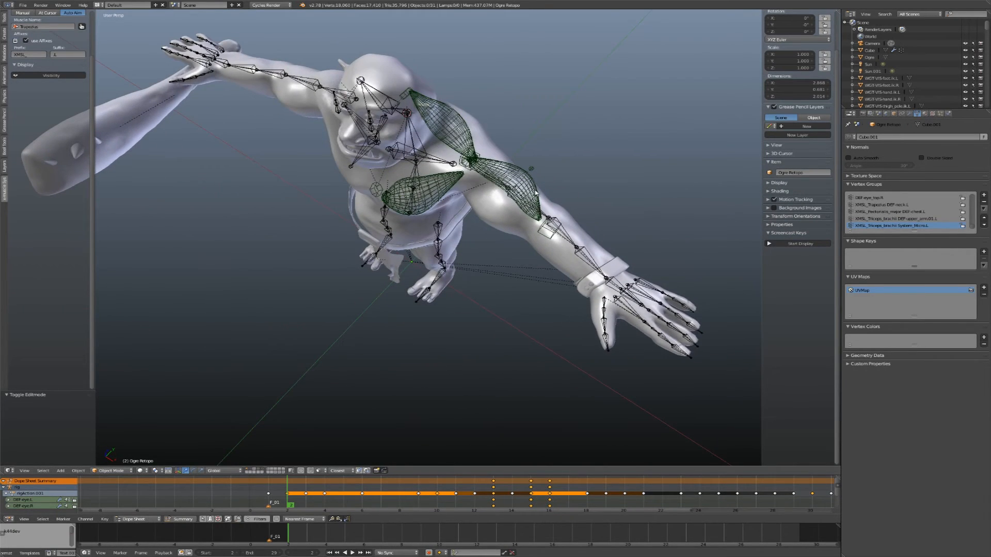
right_click(511, 197)
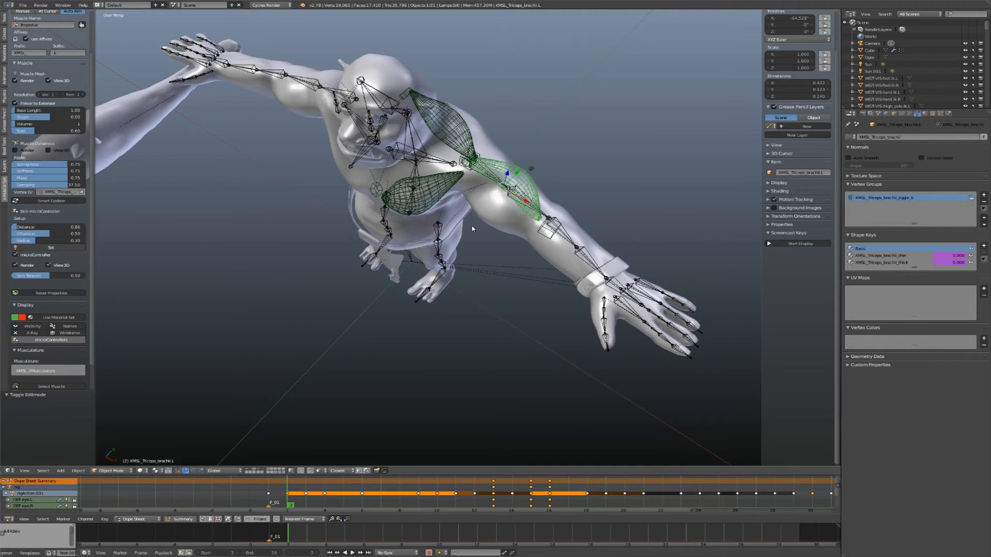
key("ctrl+z")
middle_click_drag(476, 223, 503, 189)
right_click(541, 170)
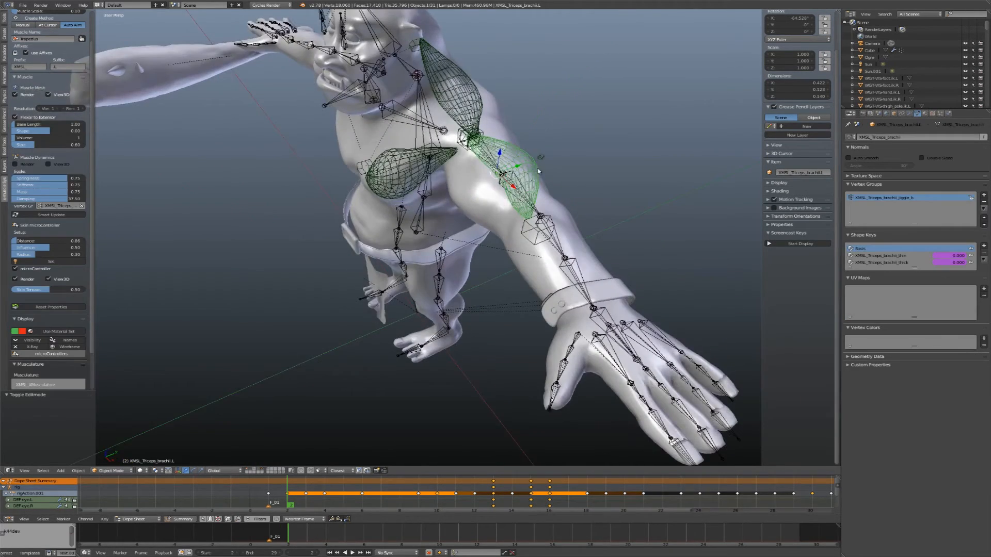
right_click(541, 159)
key("g")
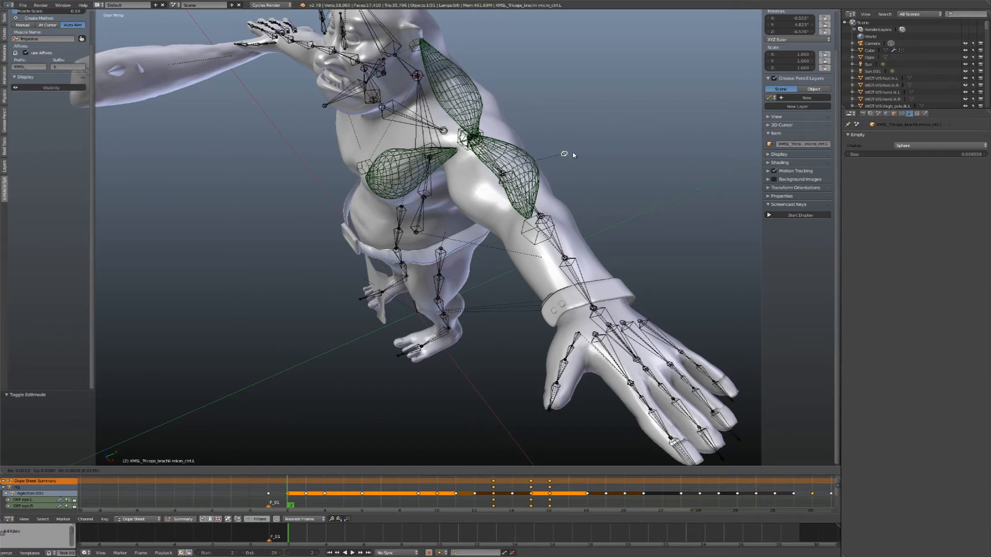
left_click(570, 148)
Switch the ogre's rig from rest to pose position and view the posed body from the side.
right_click(533, 181)
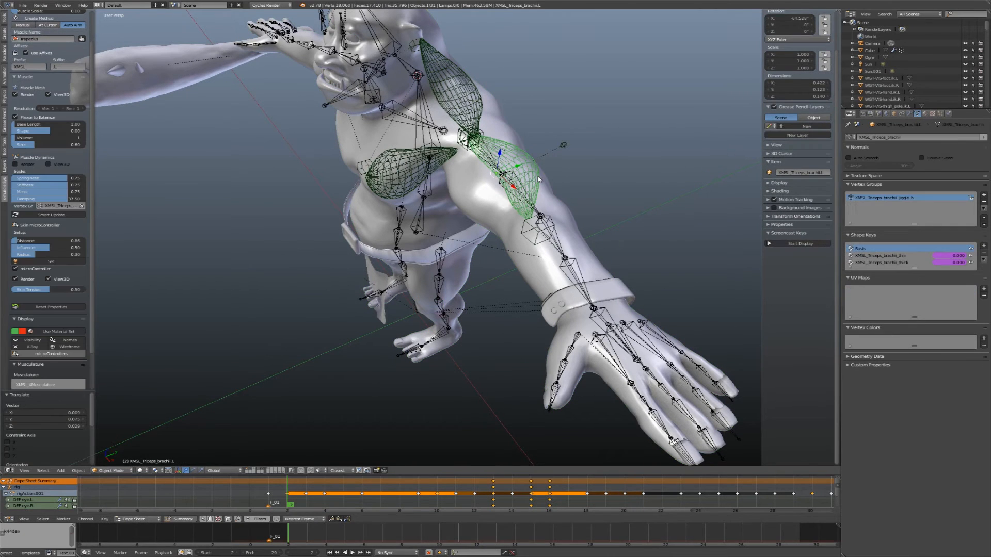
right_click(558, 248)
right_click(557, 248)
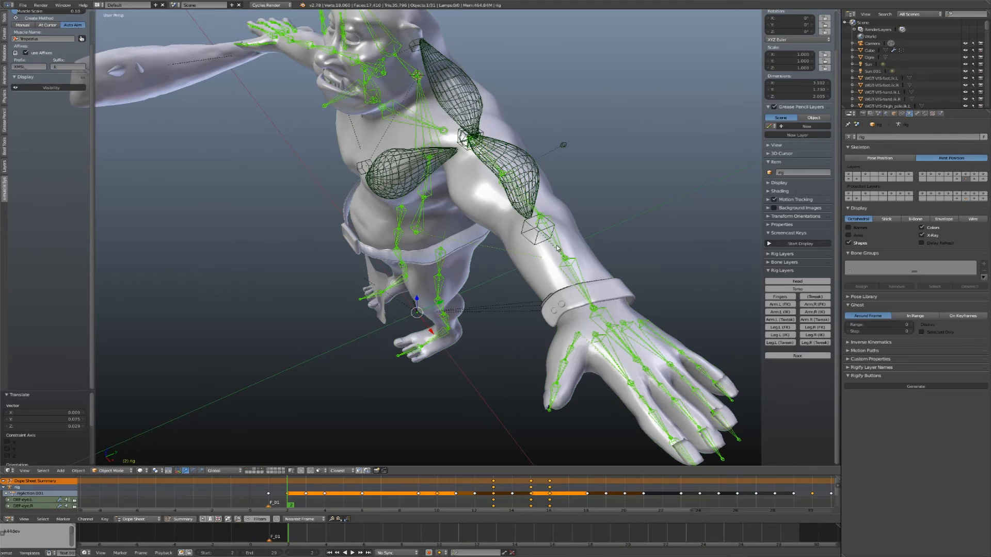
middle_click_drag(431, 260, 539, 190)
left_click(868, 160)
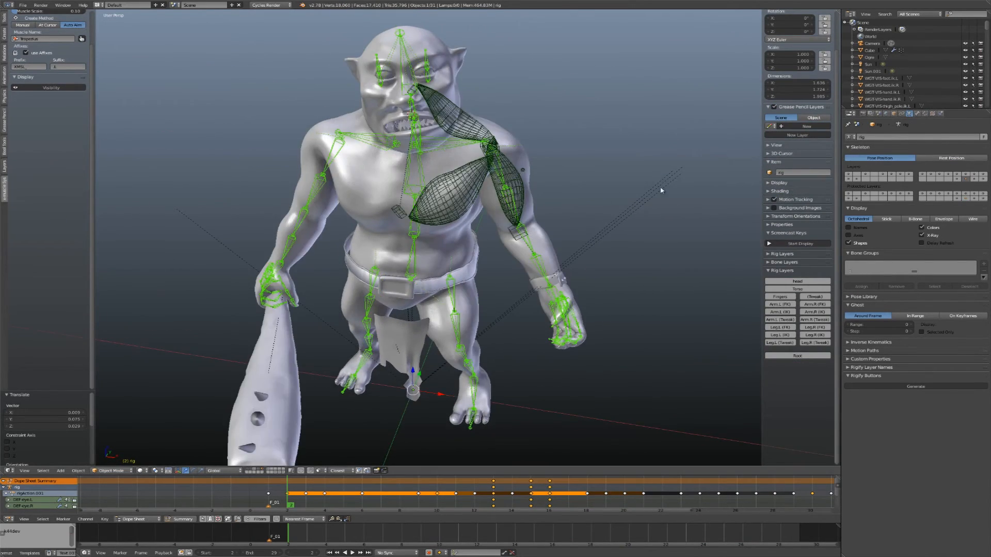
middle_click_drag(663, 190, 480, 201)
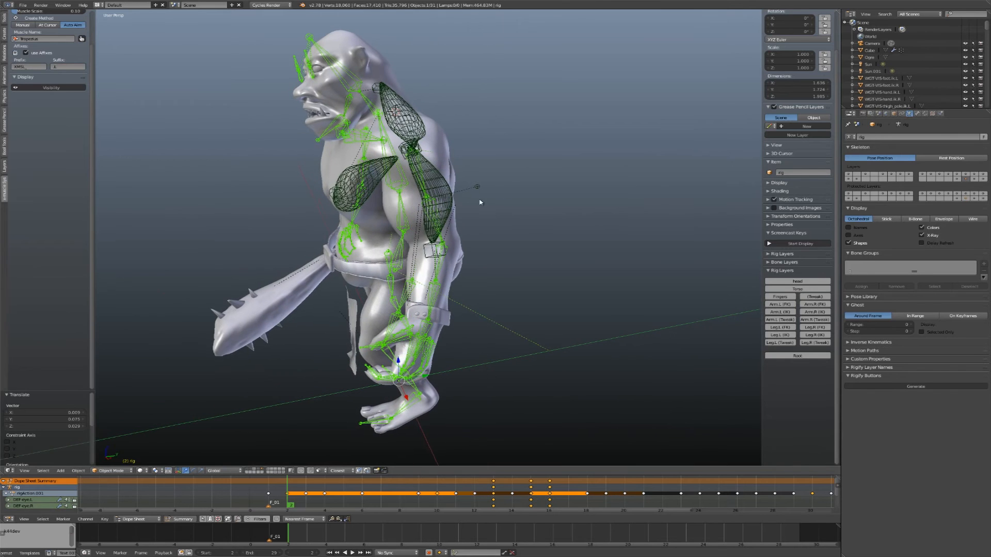
Enable viewport display of the Subsurf modifier on the Ogre Retopo body.
right_click(444, 147)
left_click(909, 113)
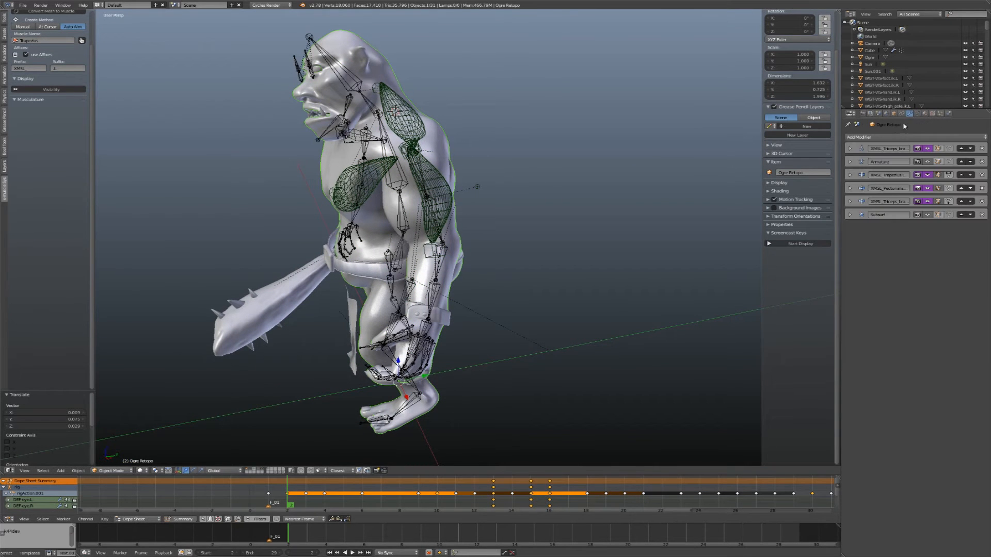
left_click(893, 216)
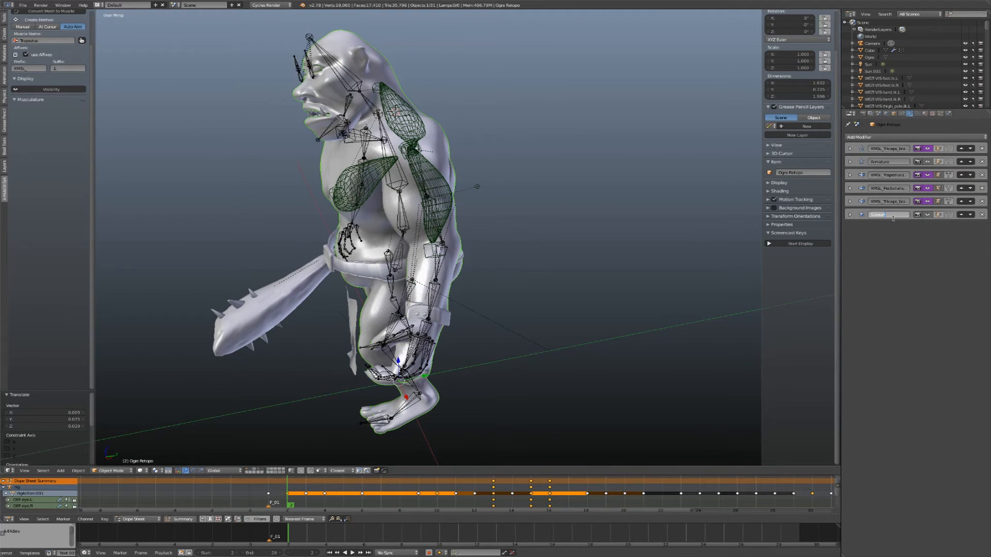
left_click(927, 215)
middle_click_drag(537, 194, 468, 185)
Select the whole X-Musculature and turn off View3D for both the muscle mesh and the micro controller.
right_click(473, 186)
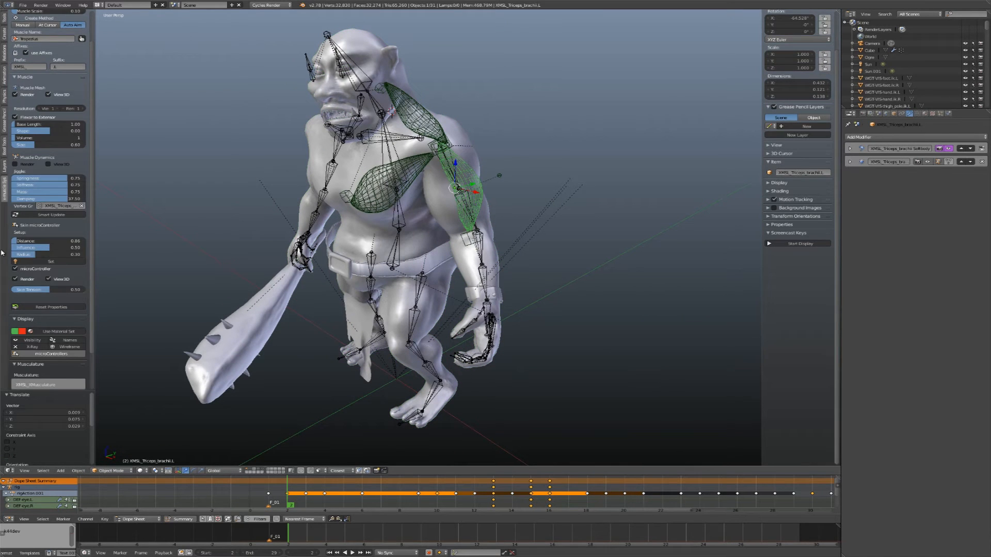
scroll(37, 262, "down", 2)
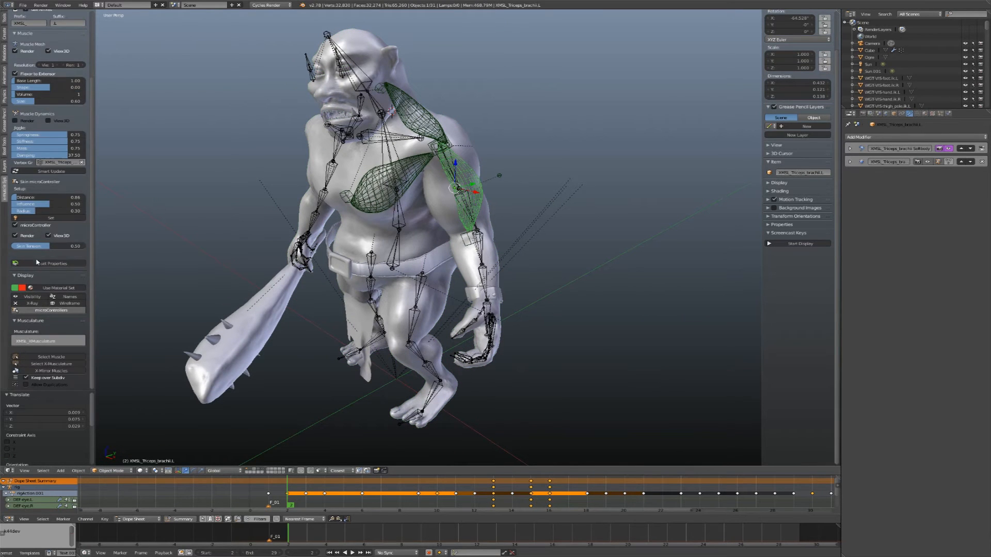
left_click(51, 356)
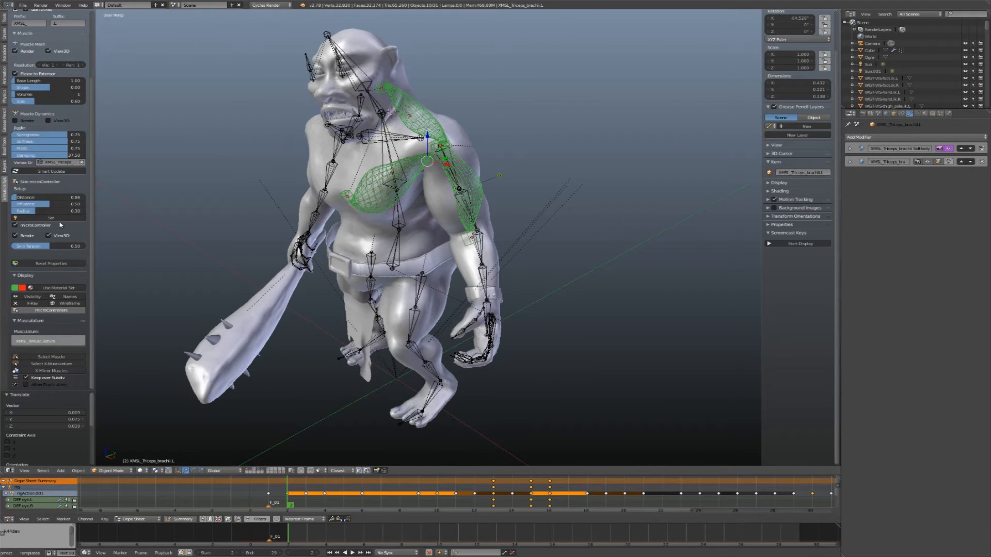
scroll(60, 225, "up", 4)
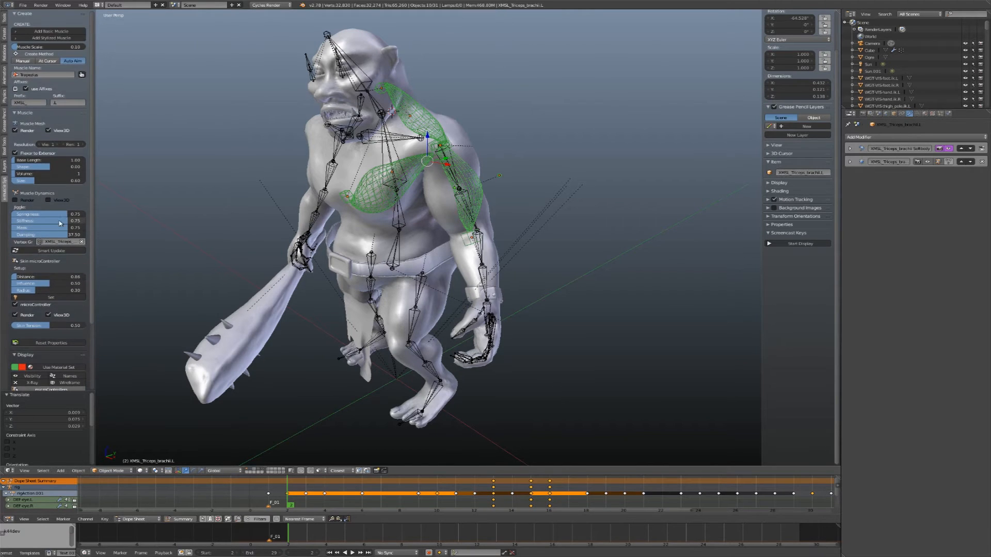
left_click(49, 130)
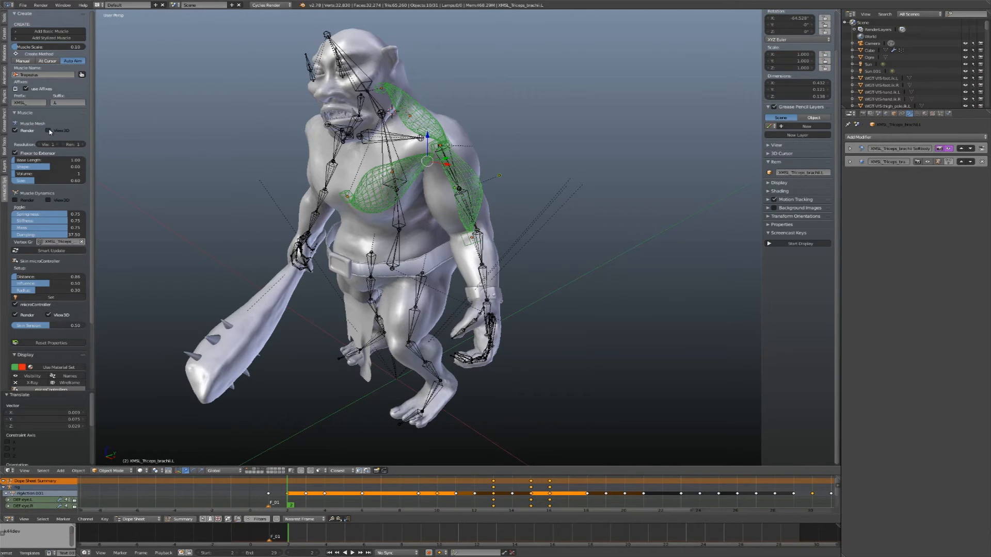
scroll(62, 207, "down", 3)
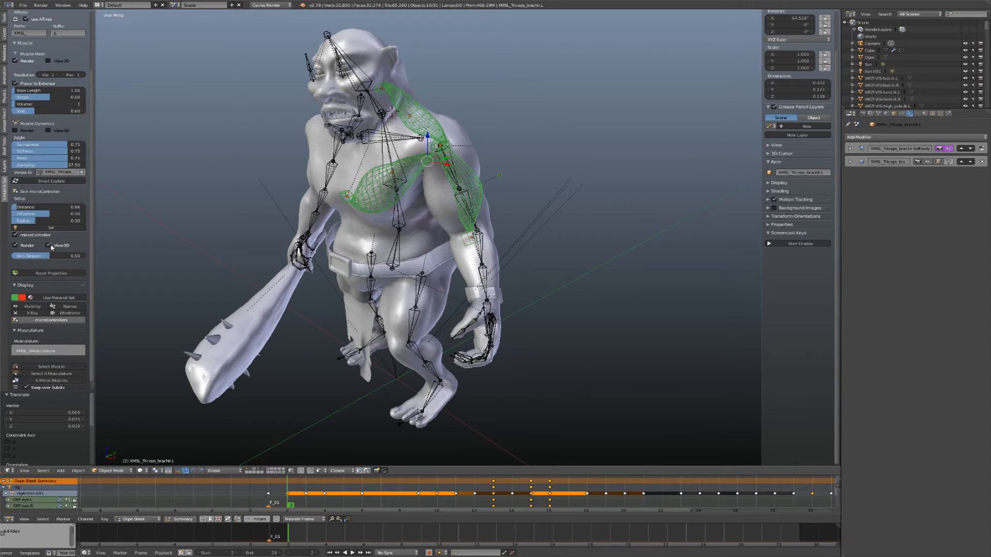
left_click(50, 246)
scroll(67, 234, "up", 2)
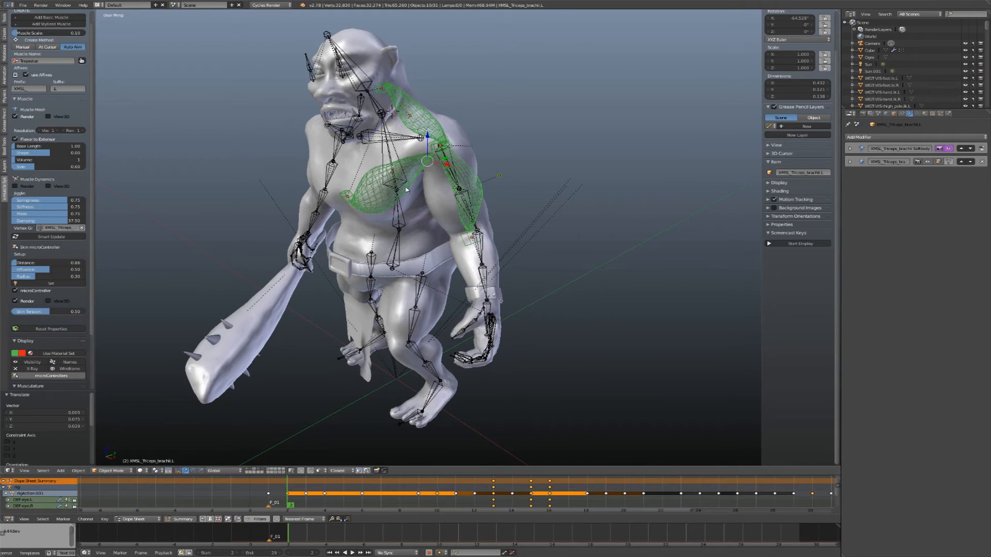
Select only the triceps muscle and turn View3D back on for its muscle mesh and micro controller.
right_click(480, 179)
right_click(478, 182)
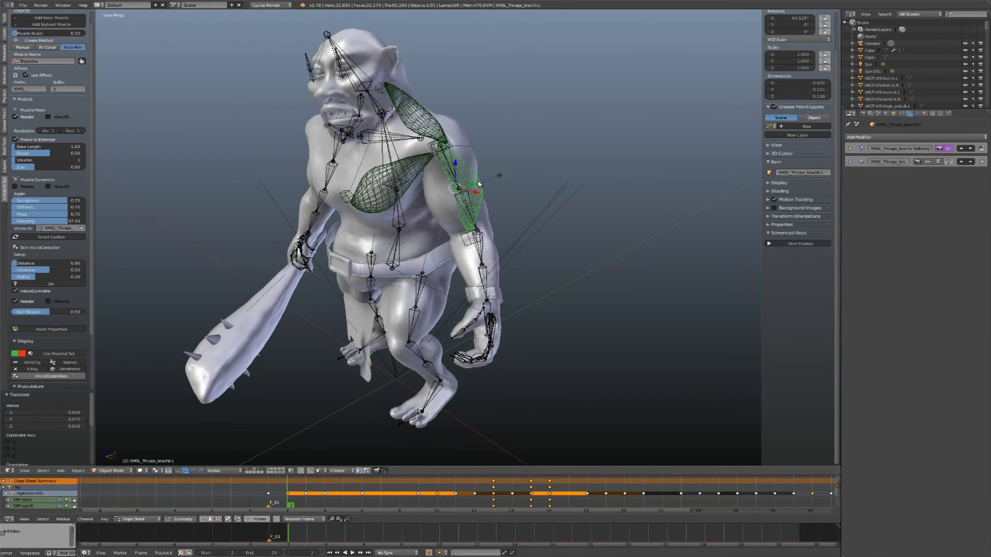
left_click(48, 301)
scroll(57, 294, "up", 1)
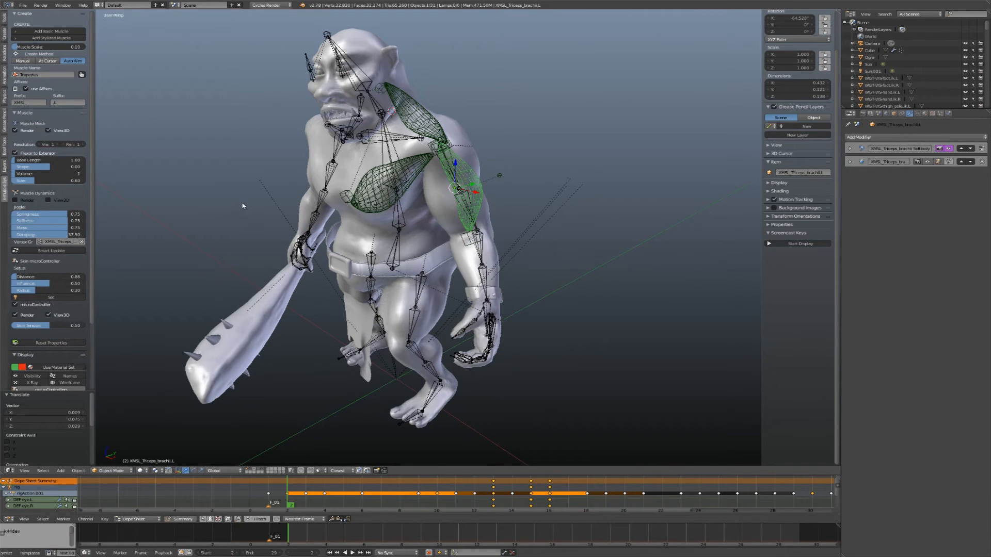
Pose the ogre's left arm by rotating its FK upper arm and forearm bones, ending back in object mode.
middle_click_drag(242, 205, 477, 257)
right_click(471, 266)
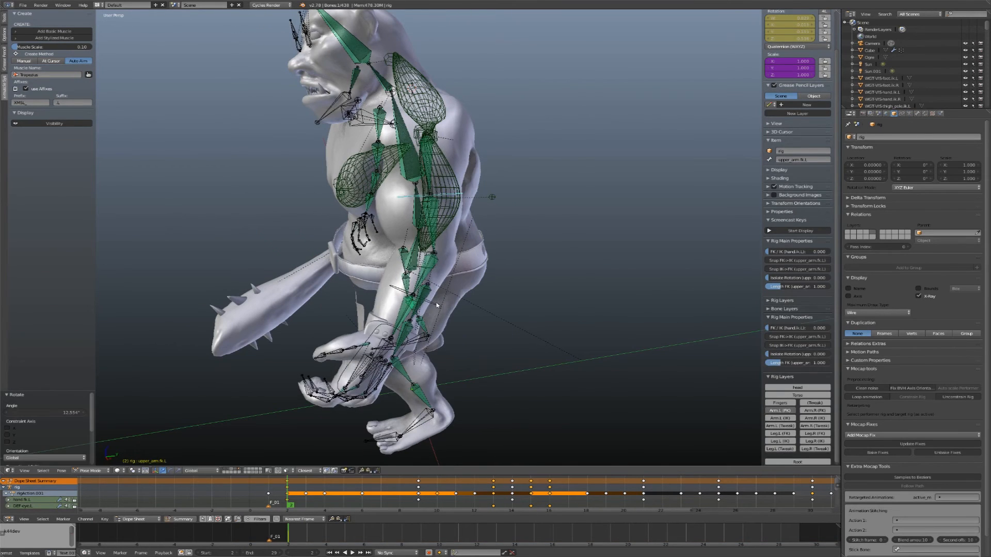
key("r")
left_click(457, 294)
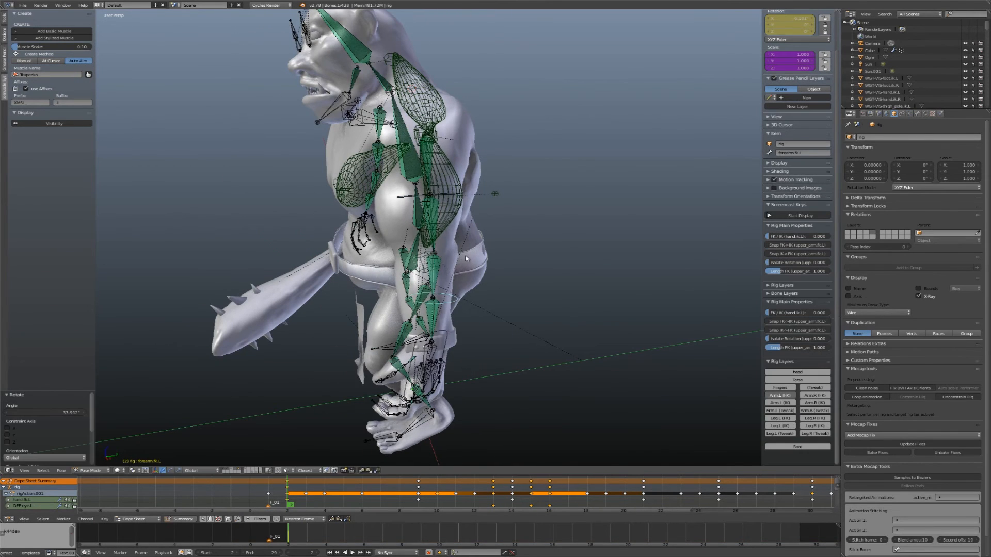
key("ctrl+Tab")
Move the triceps brachii micro controller to different positions around the back of the ogre's left upper arm.
right_click(493, 193)
key("g")
left_click(505, 192)
key("g")
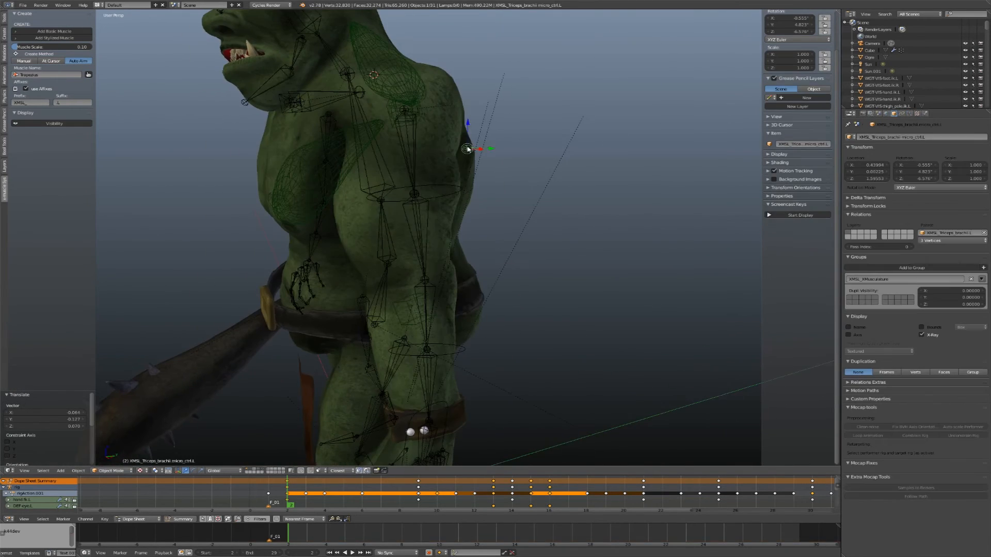
key("g")
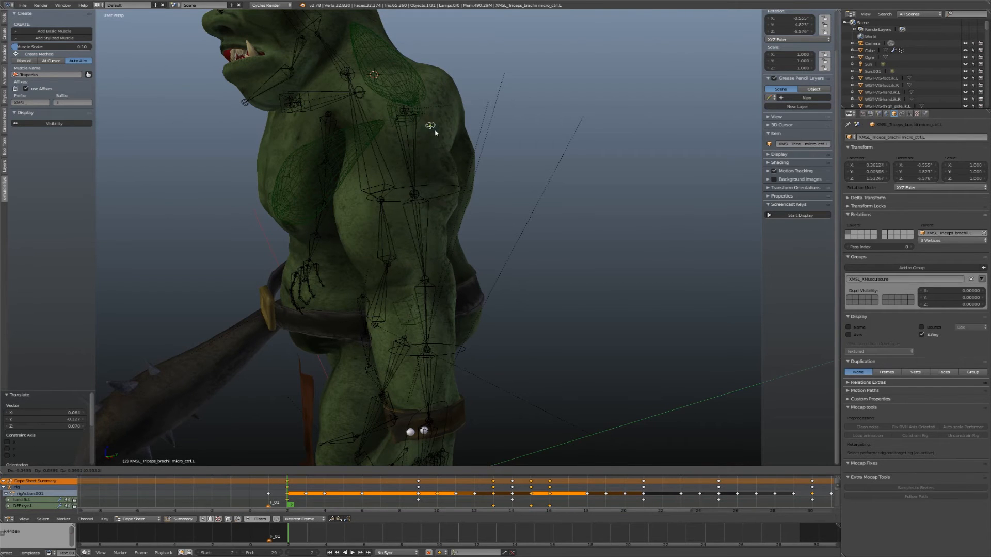
left_click(441, 161)
scroll(442, 201, "up", 2)
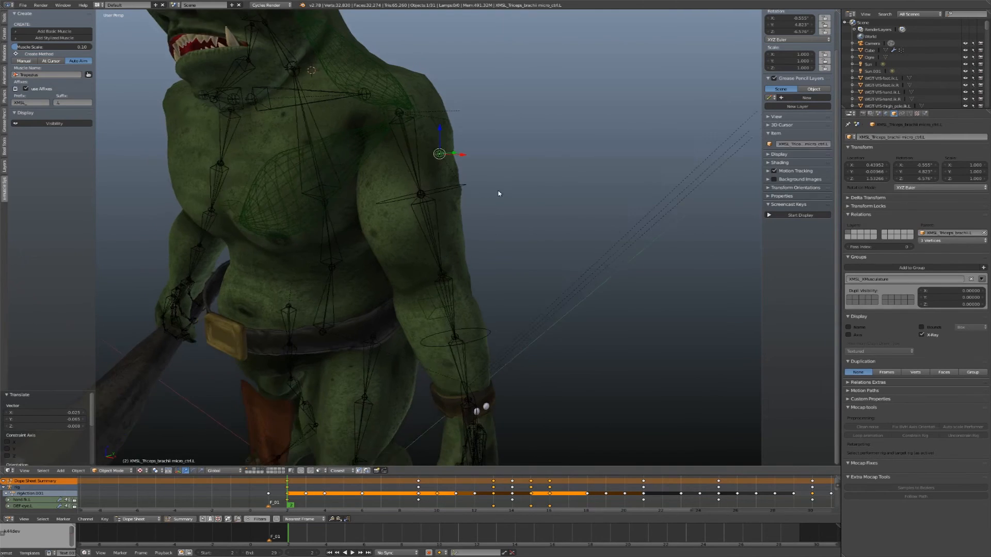
scroll(498, 194, "down", 3)
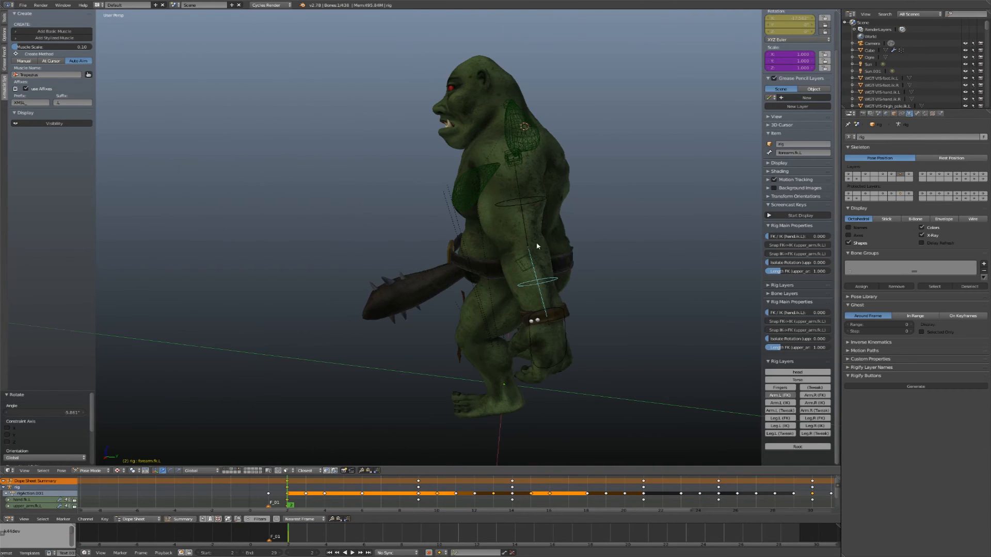
Create a duplicate for editing from the posed Ogre Retopo body through its shape key options.
scroll(547, 209, "up", 4)
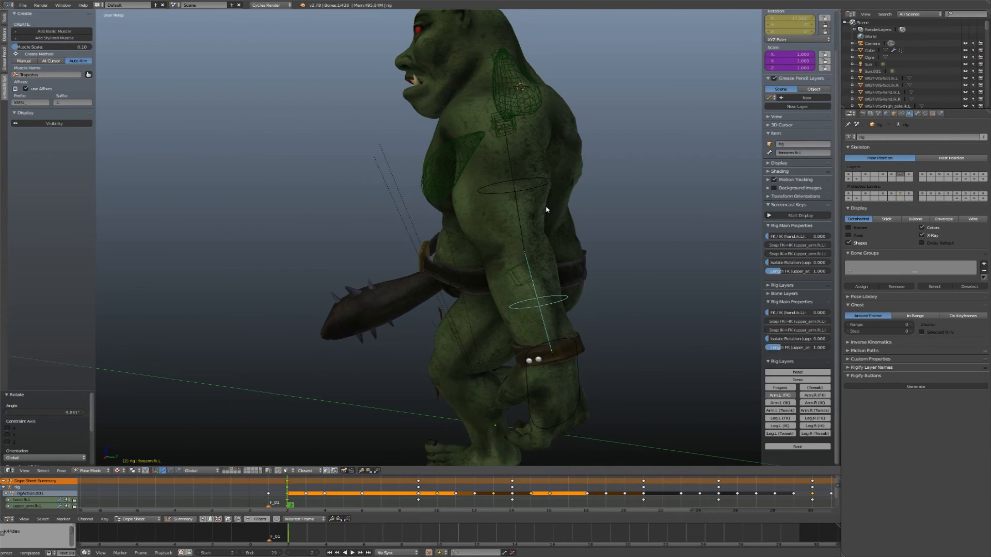
right_click(562, 217)
scroll(559, 231, "down", 2)
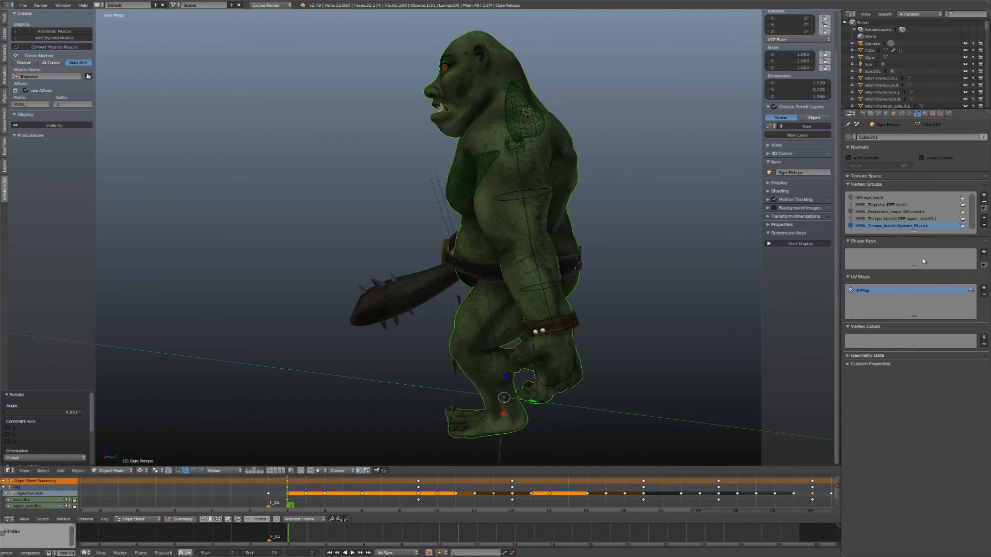
left_click(983, 265)
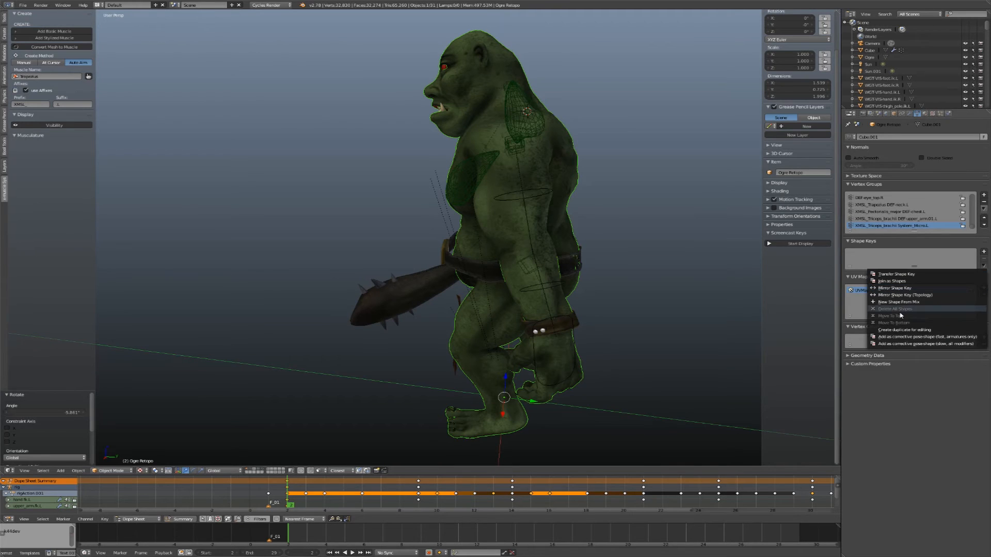
left_click(908, 329)
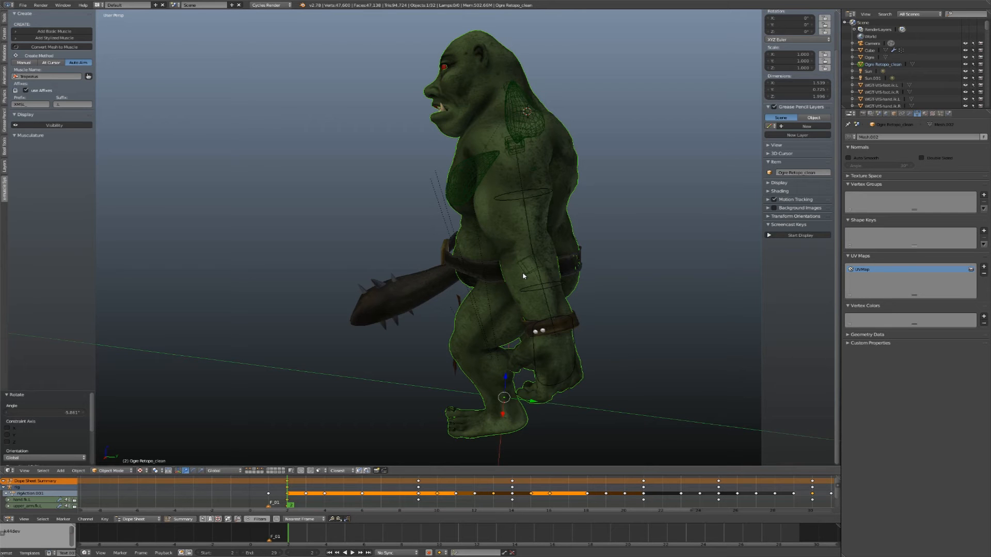
Move the Ogre Retopo_clean duplicate along the X axis beside the original and view both ogres in solid shading.
middle_click_drag(523, 276, 585, 287)
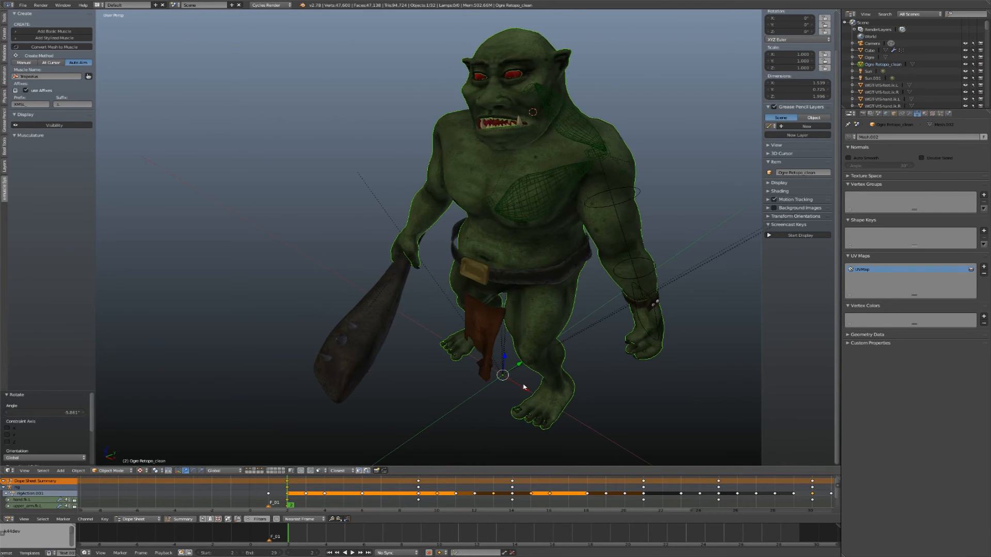
left_click_drag(523, 387, 345, 289)
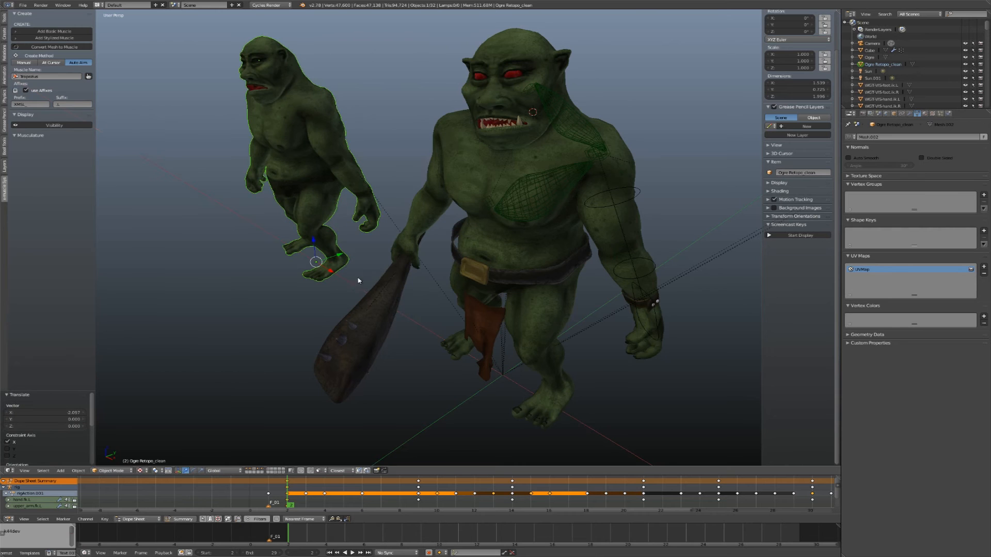
mouse_move(358, 280)
middle_mouse_down()
mouse_move(385, 250)
mouse_move(367, 261)
mouse_move(447, 221)
mouse_move(453, 236)
mouse_move(405, 239)
mouse_move(395, 233)
mouse_move(416, 230)
mouse_move(344, 212)
middle_mouse_up()
key("z")
key("z")
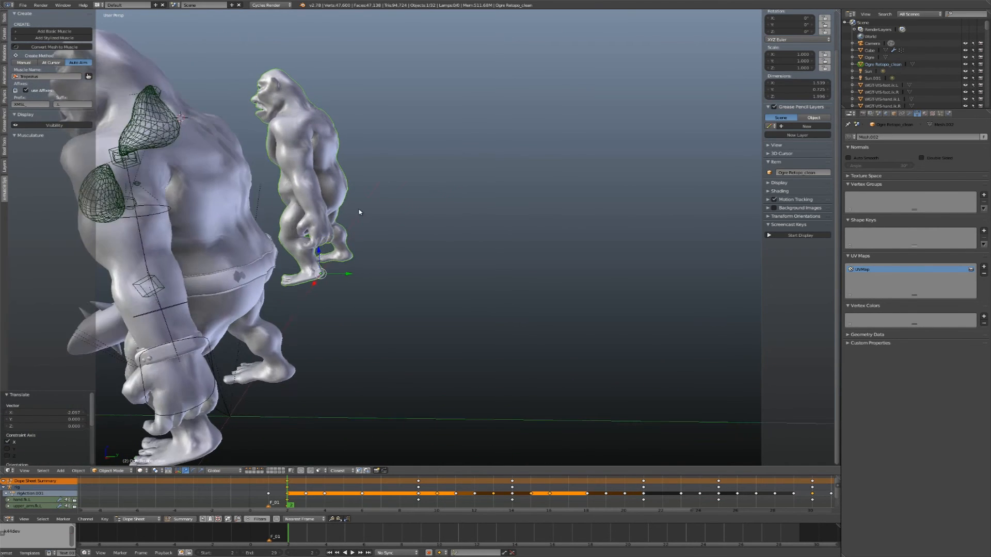
middle_click_drag(358, 212, 361, 211)
Select the triceps brachii muscle and turn off View3D for both its muscle mesh and micro controller.
left_click(51, 127)
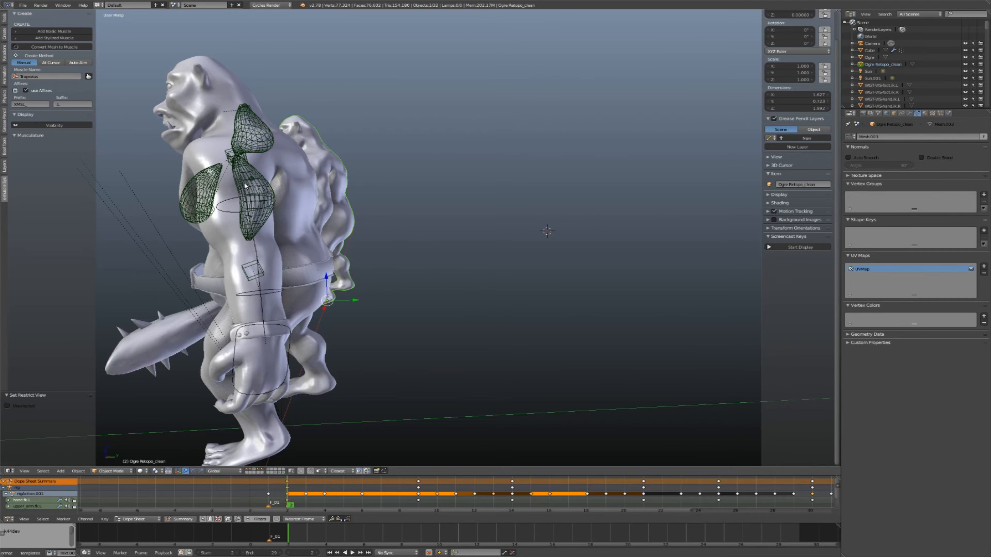
right_click(266, 190)
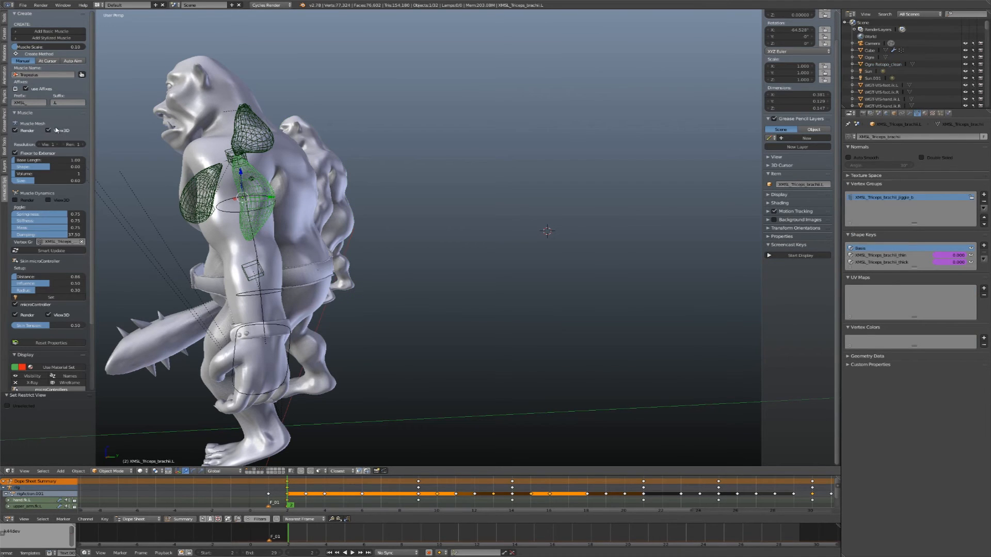
scroll(63, 236, "down", 5)
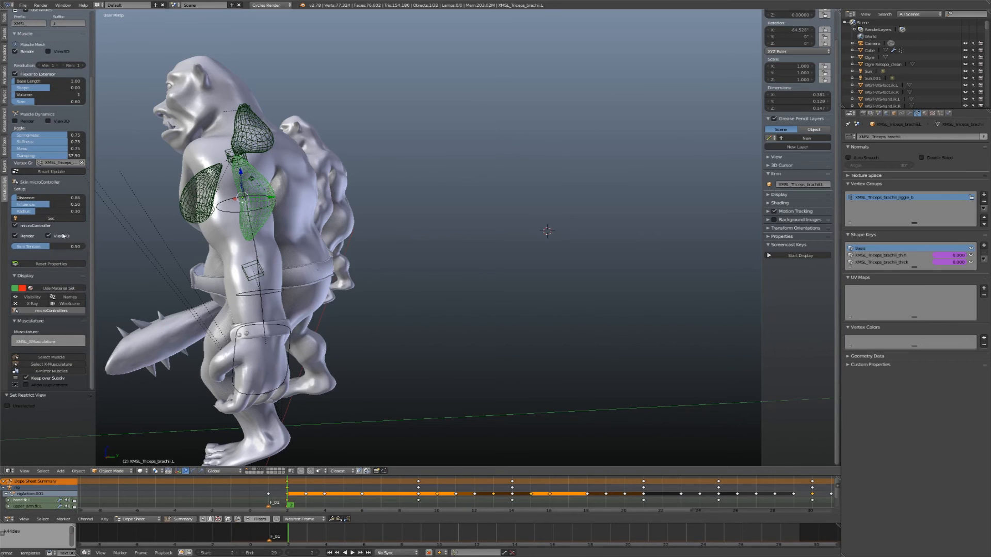
left_click(61, 238)
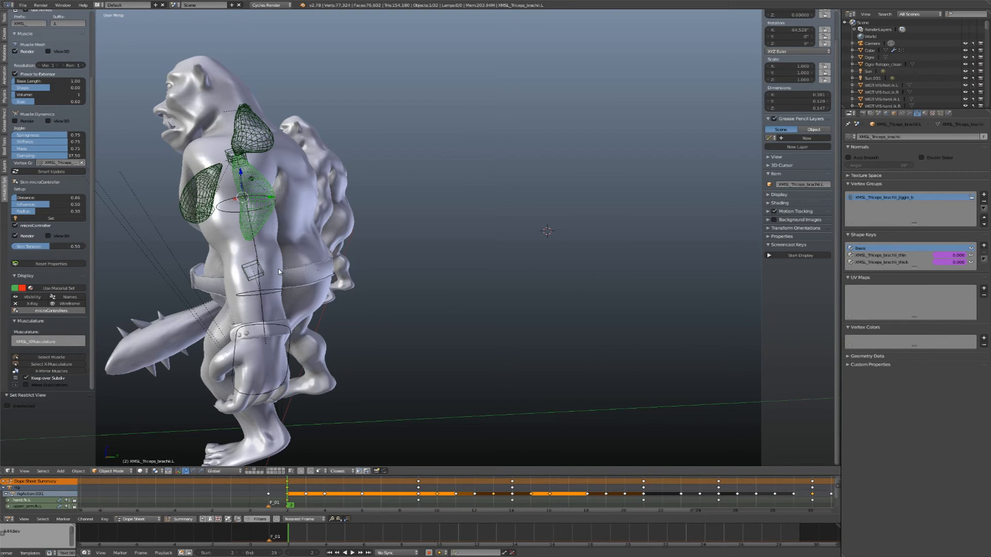
Add Ogre Retopo_clean to the Ogre Retopo body as a corrective pose shape and test its value between 0 and 1.
key("a")
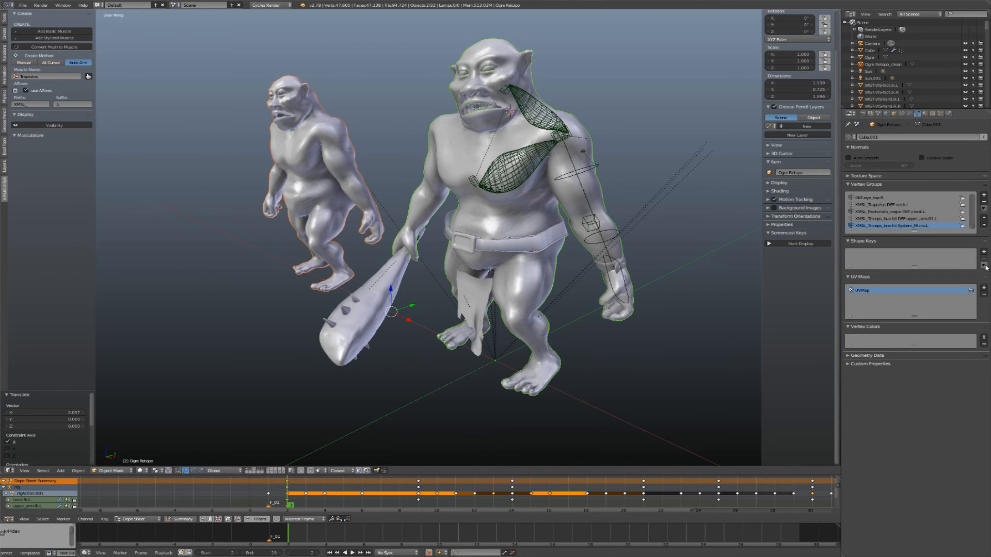
left_click(984, 266)
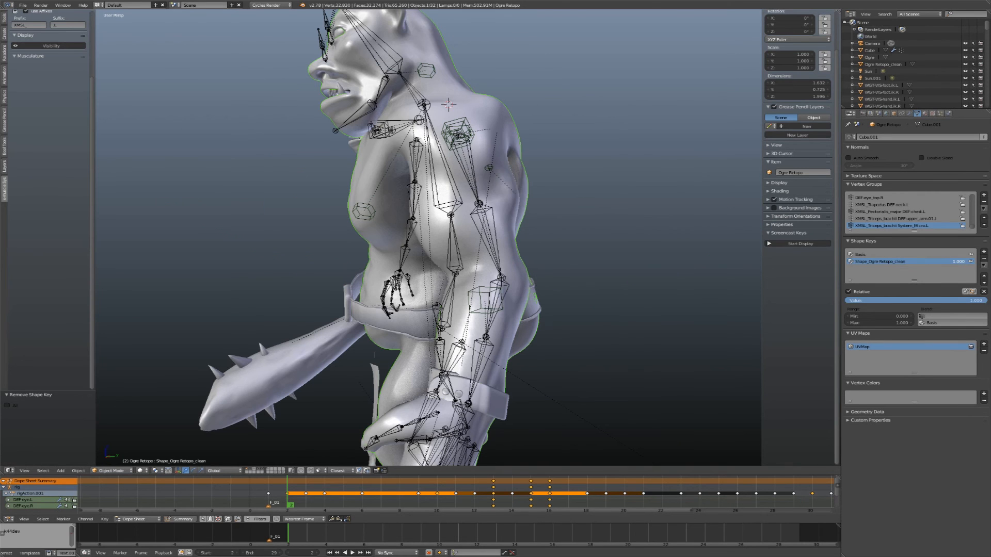
left_click_drag(983, 300, 848, 300)
left_click_drag(934, 263, 964, 263)
scroll(645, 206, "down", 3)
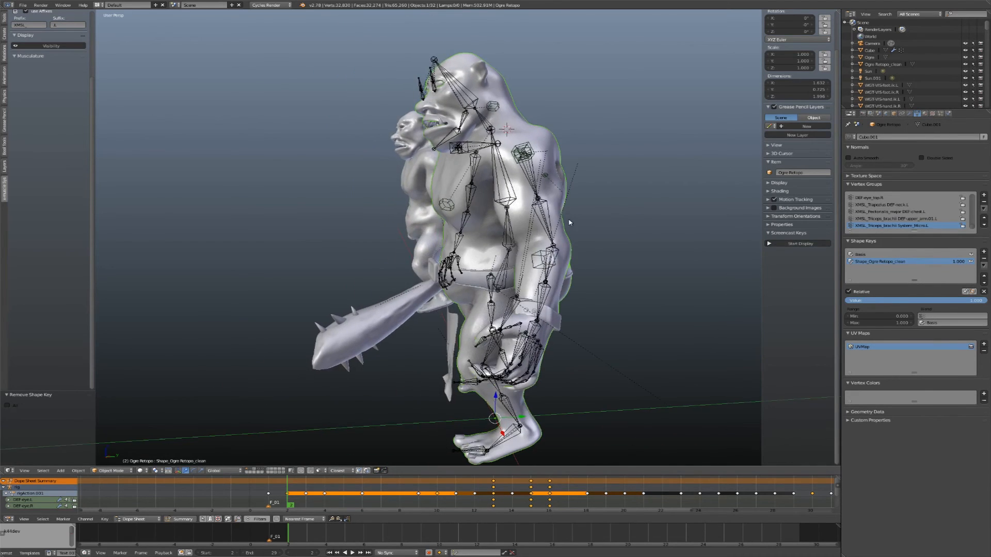
Delete the Ogre Retopo_clean duplicate standing beside the original ogre.
middle_click_drag(568, 223, 474, 196)
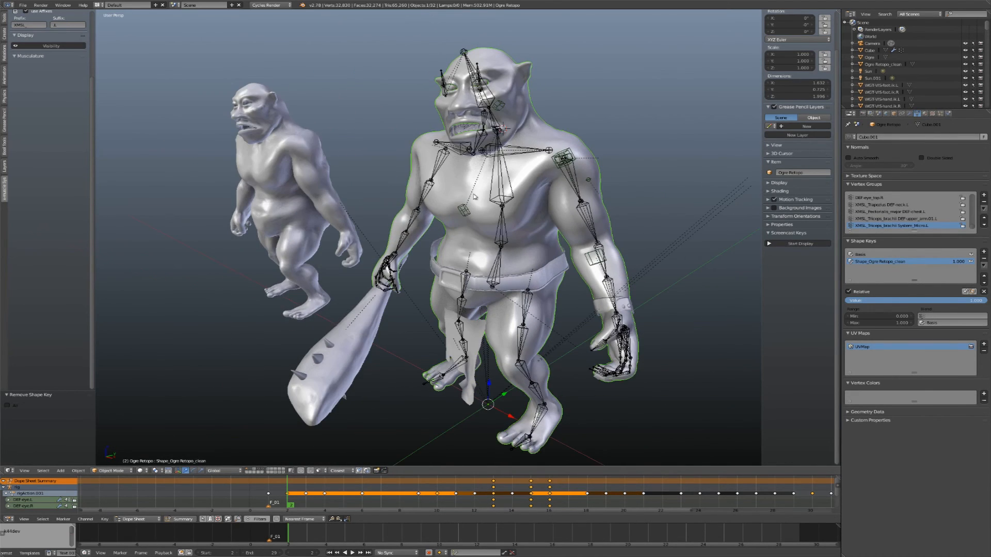
right_click(307, 187)
key("x")
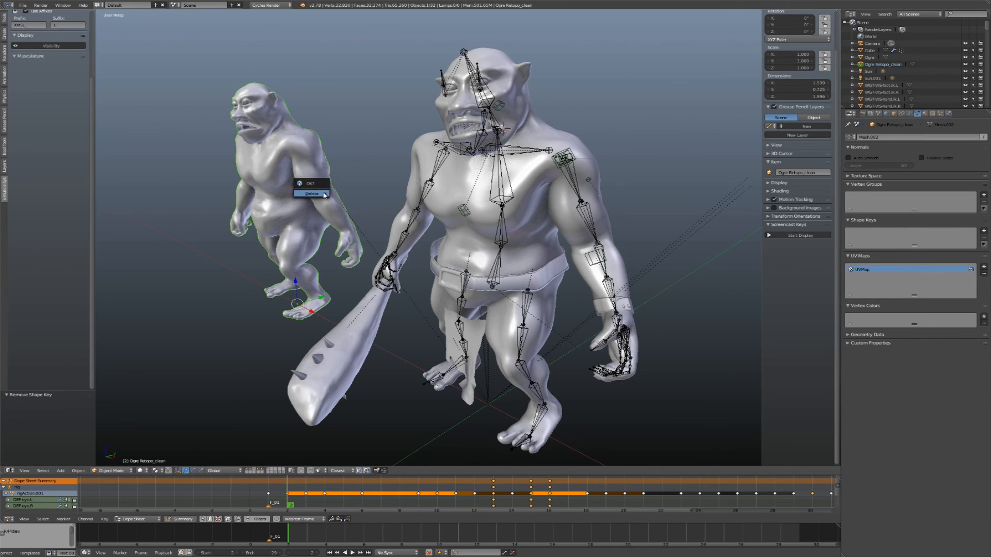
left_click(314, 194)
middle_click_drag(626, 192, 539, 200)
Select the Ogre Retopo body and add a driver to the value of its Shape_Ogre Retopo_clean shape key.
right_click(539, 201)
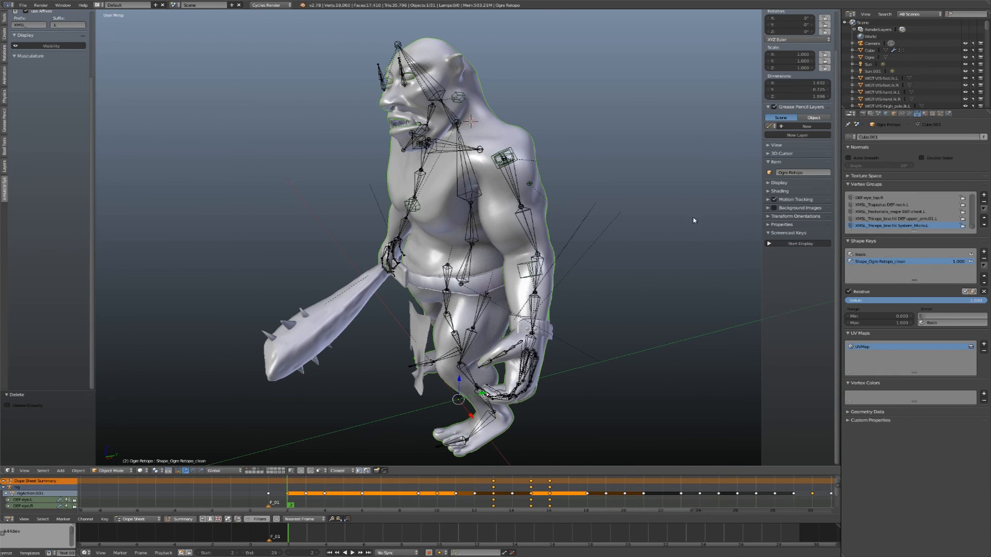
right_click(962, 264)
mouse_move(954, 264)
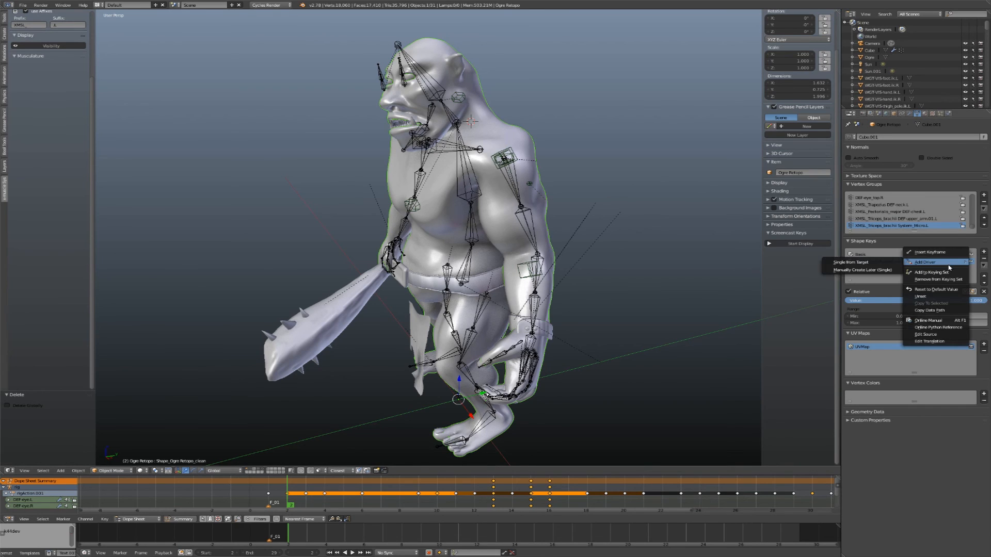
left_click(867, 264)
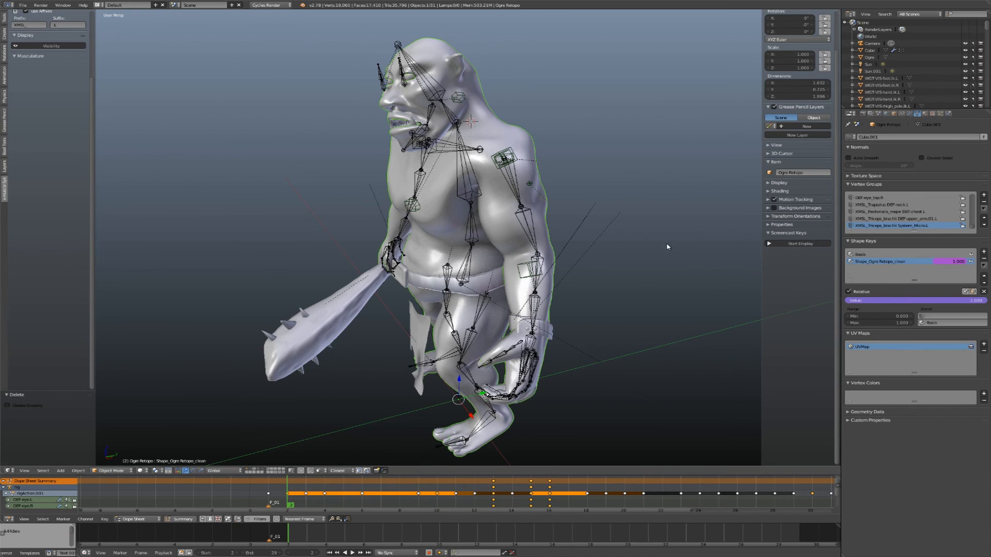
middle_click_drag(667, 247, 21, 264)
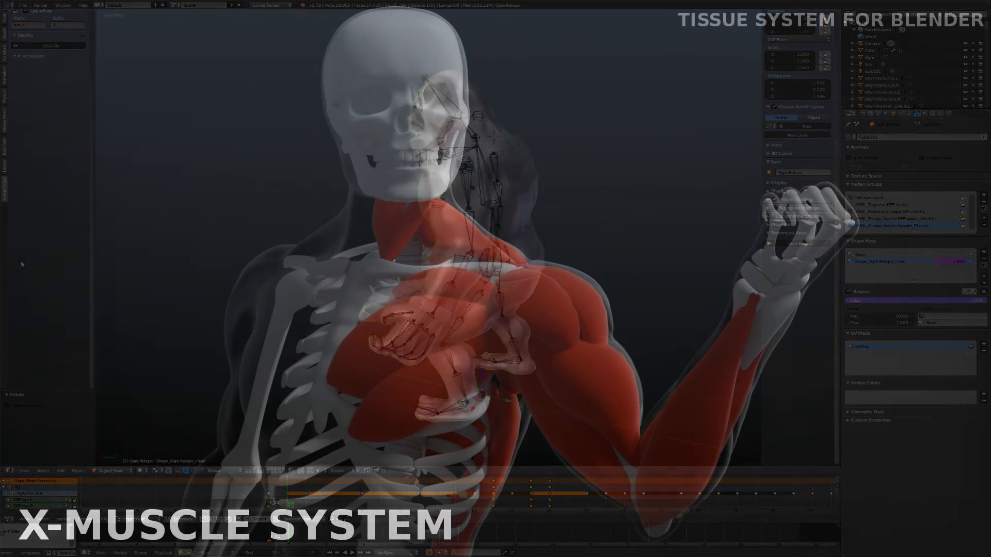